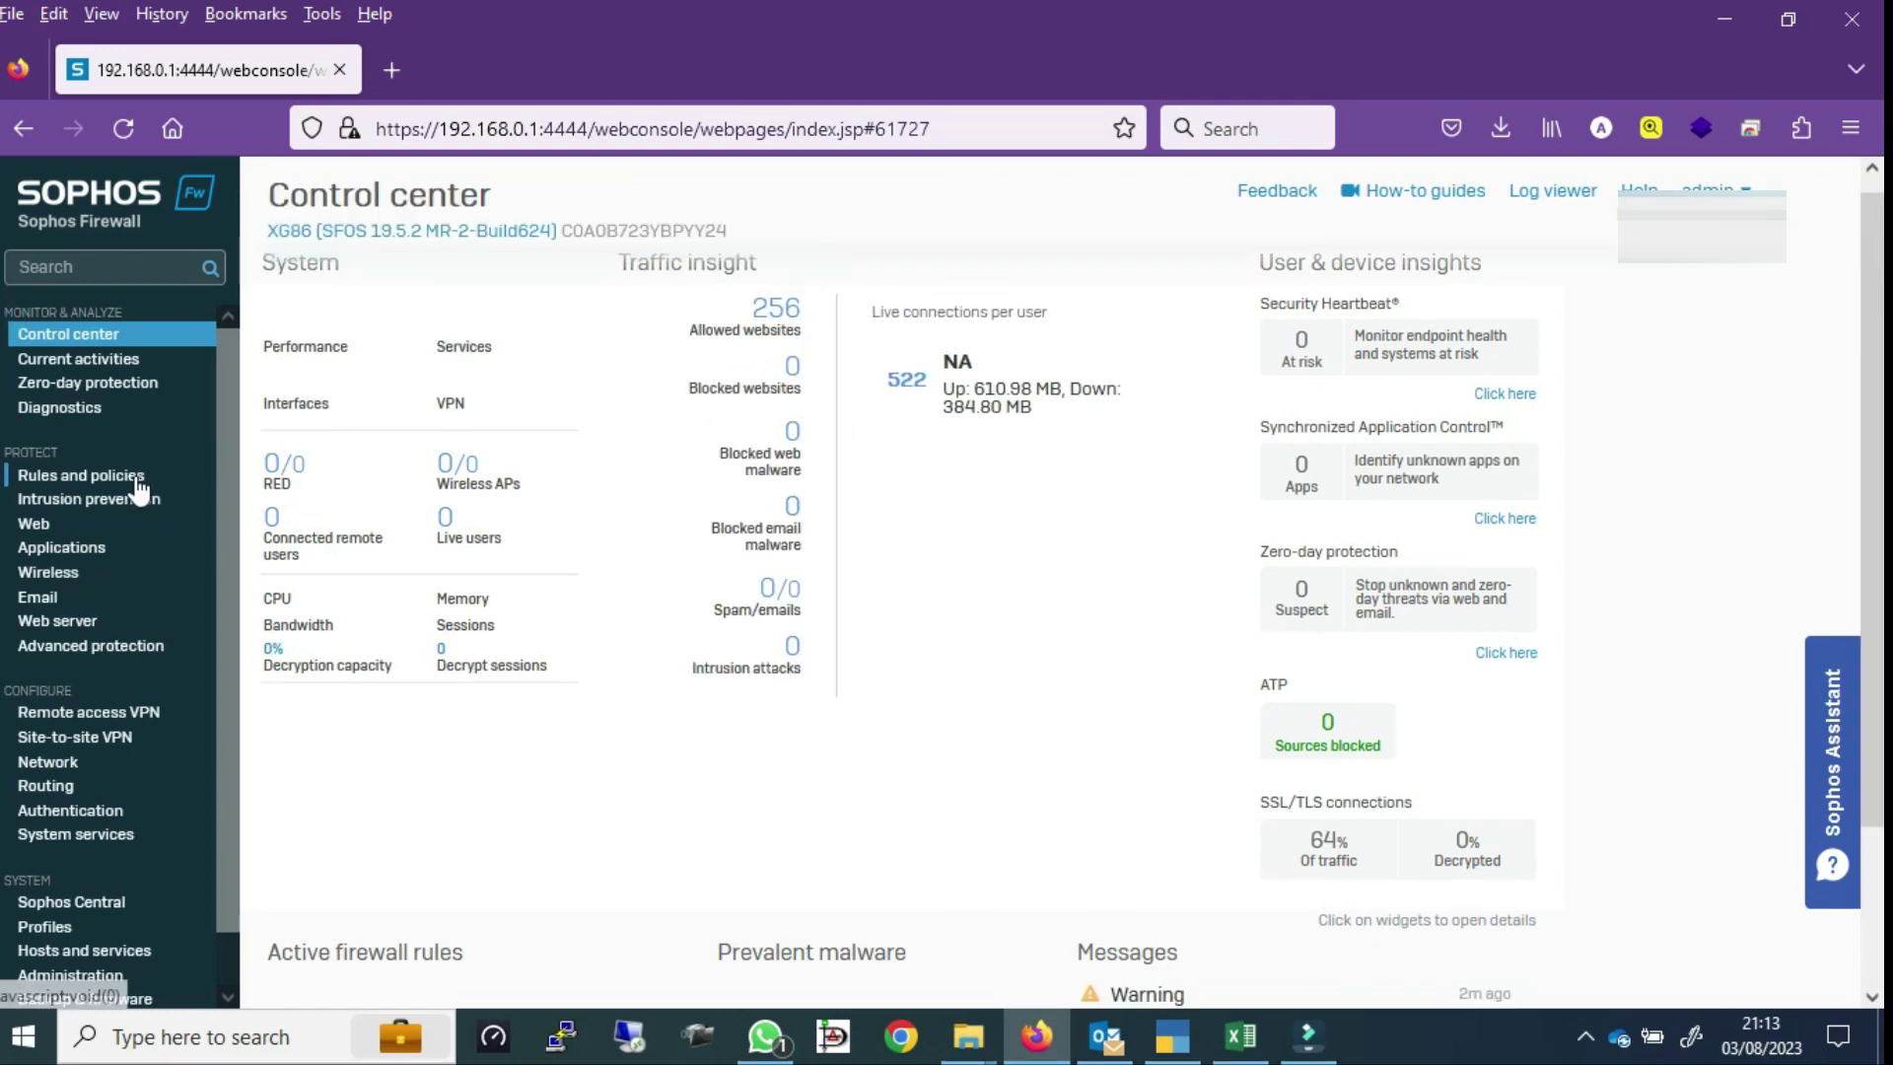
# Add the Community, Education user activity to the Anybody rule of the web_filter 1 web policy and save the policy
pyautogui.click(36, 525)
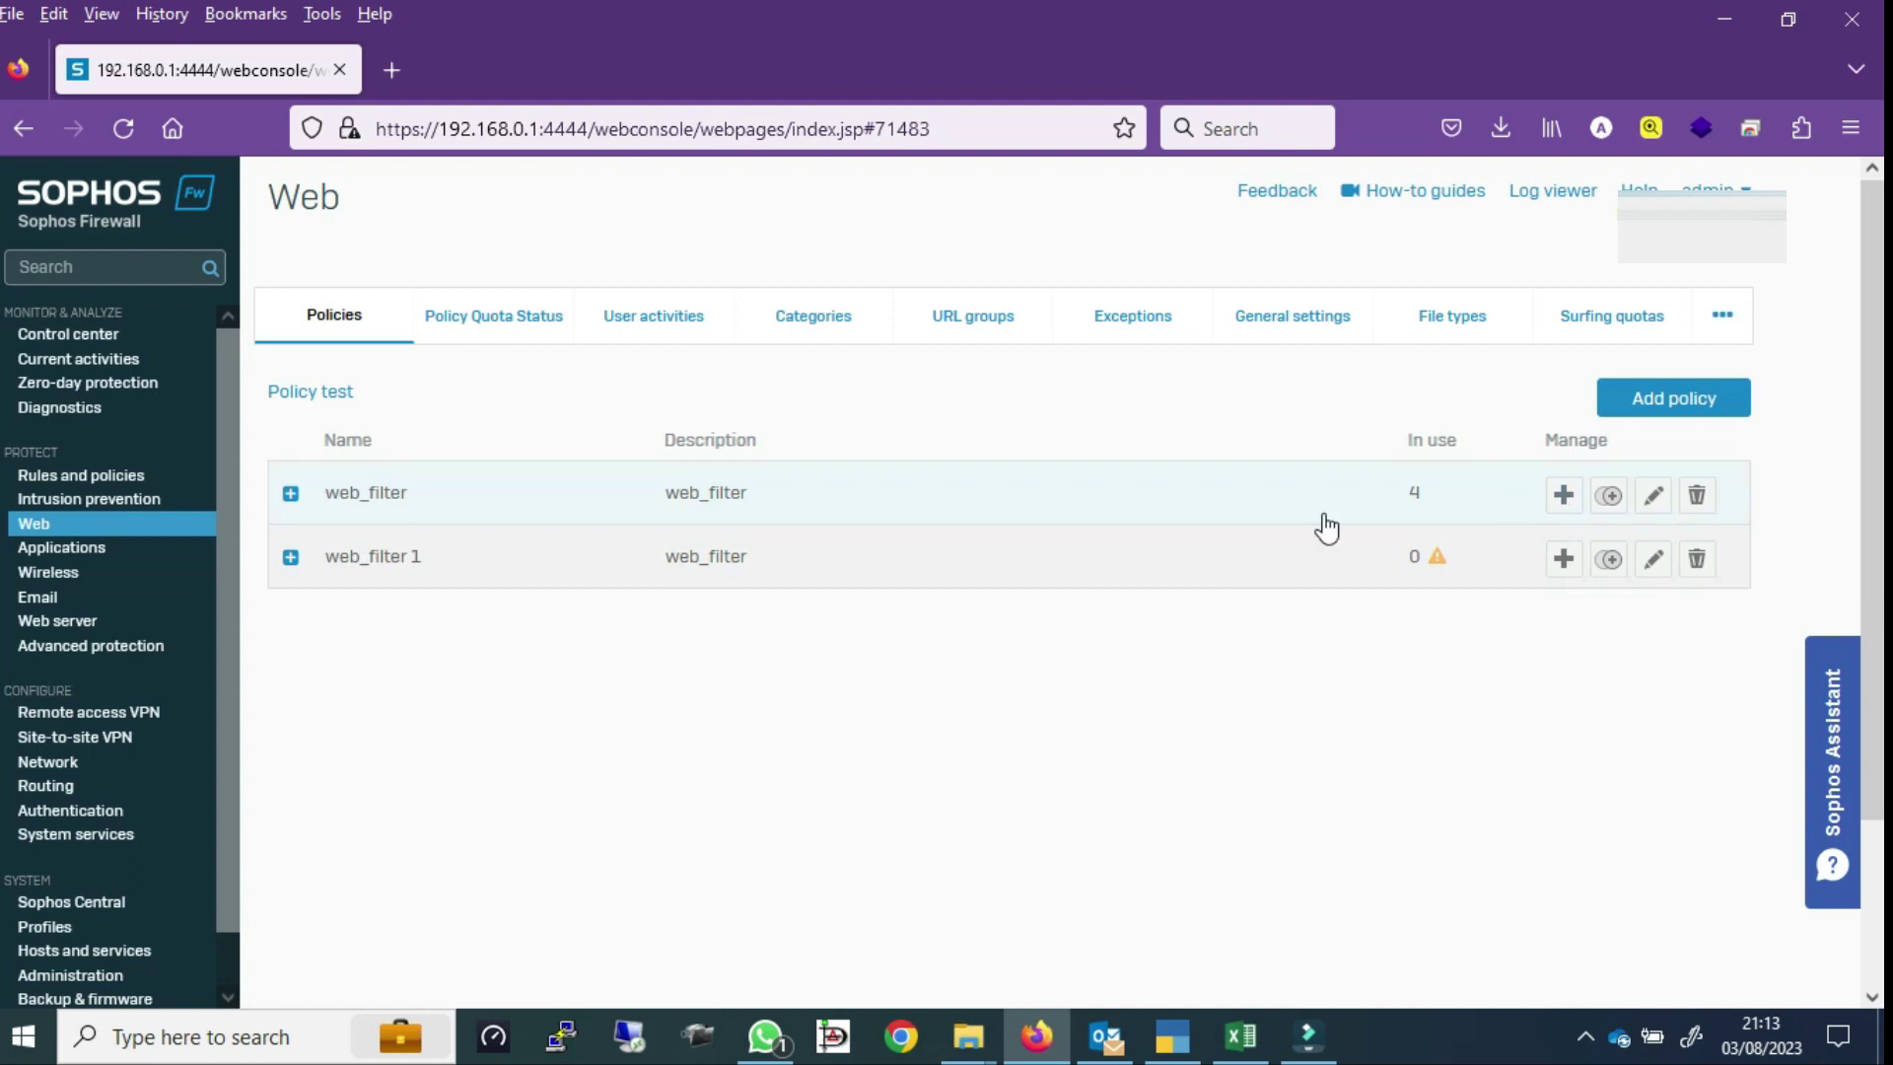
pyautogui.click(290, 557)
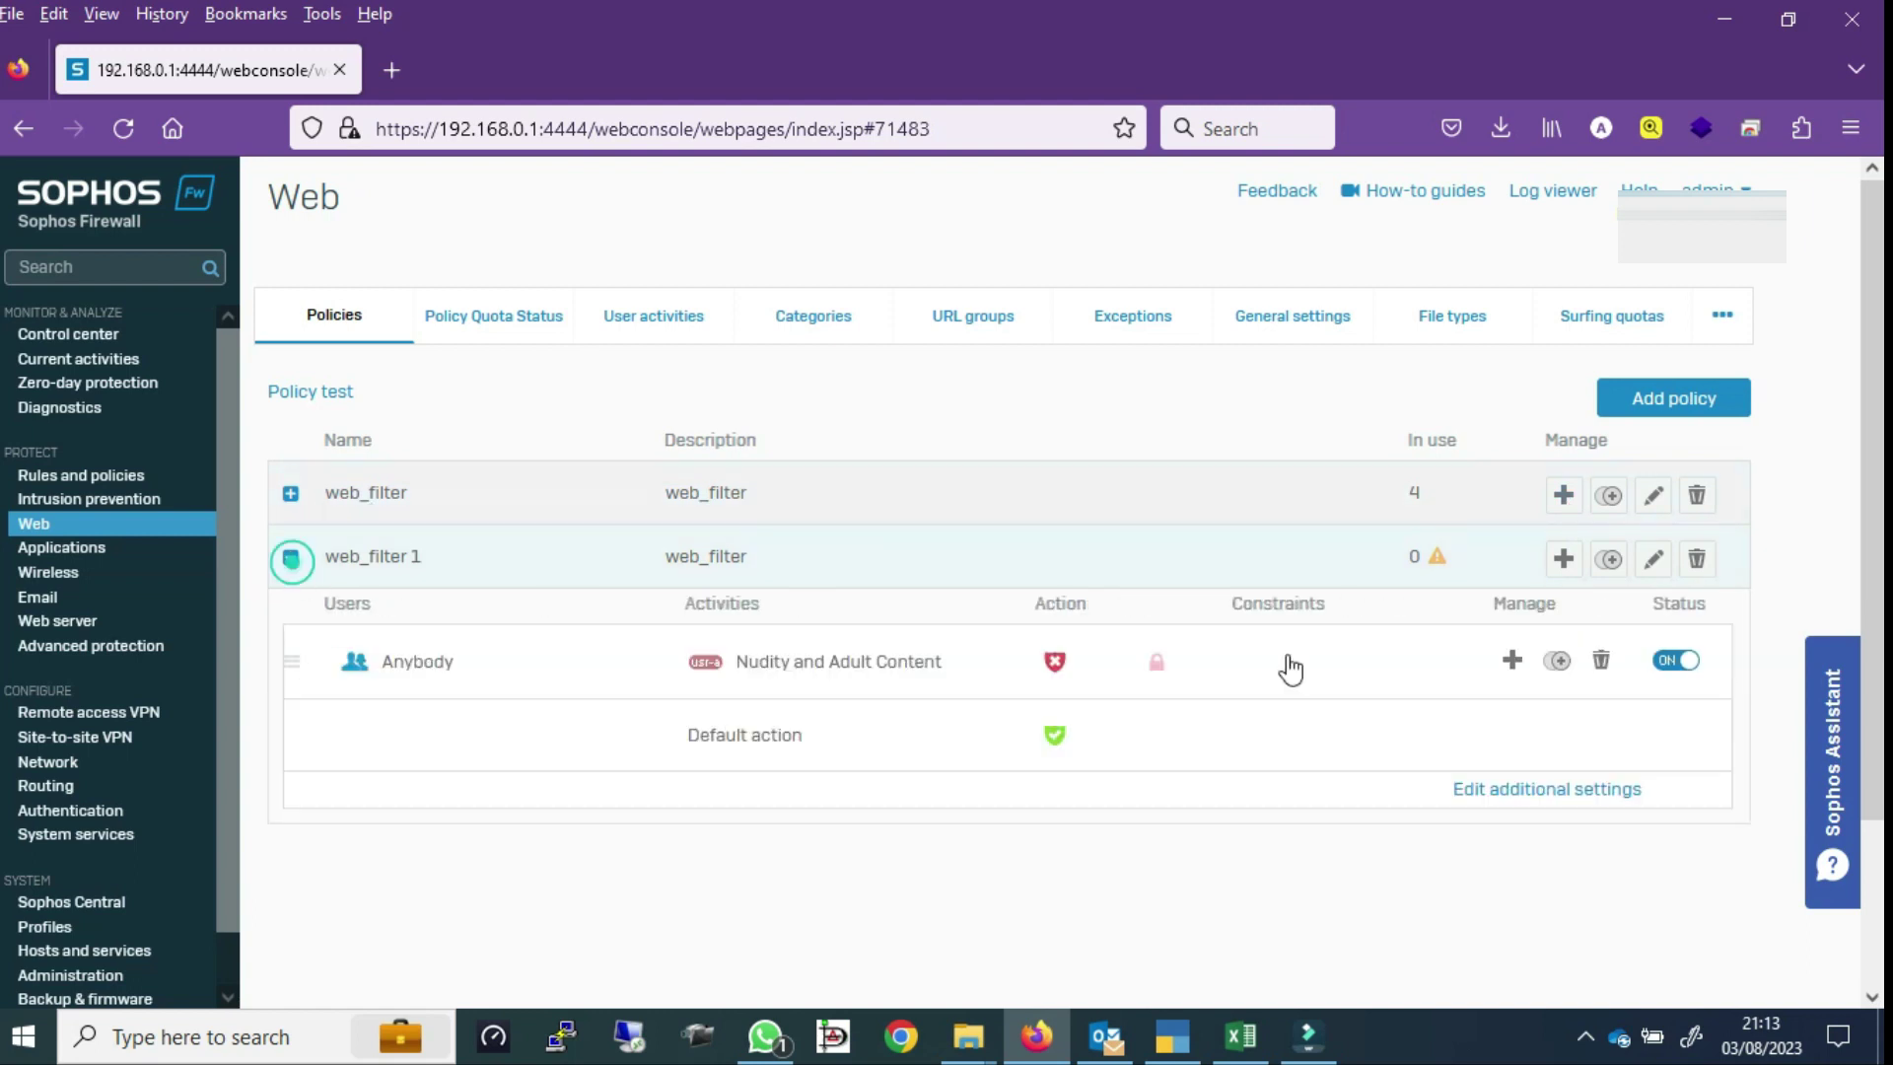
pyautogui.scroll(-2, 1840, 434)
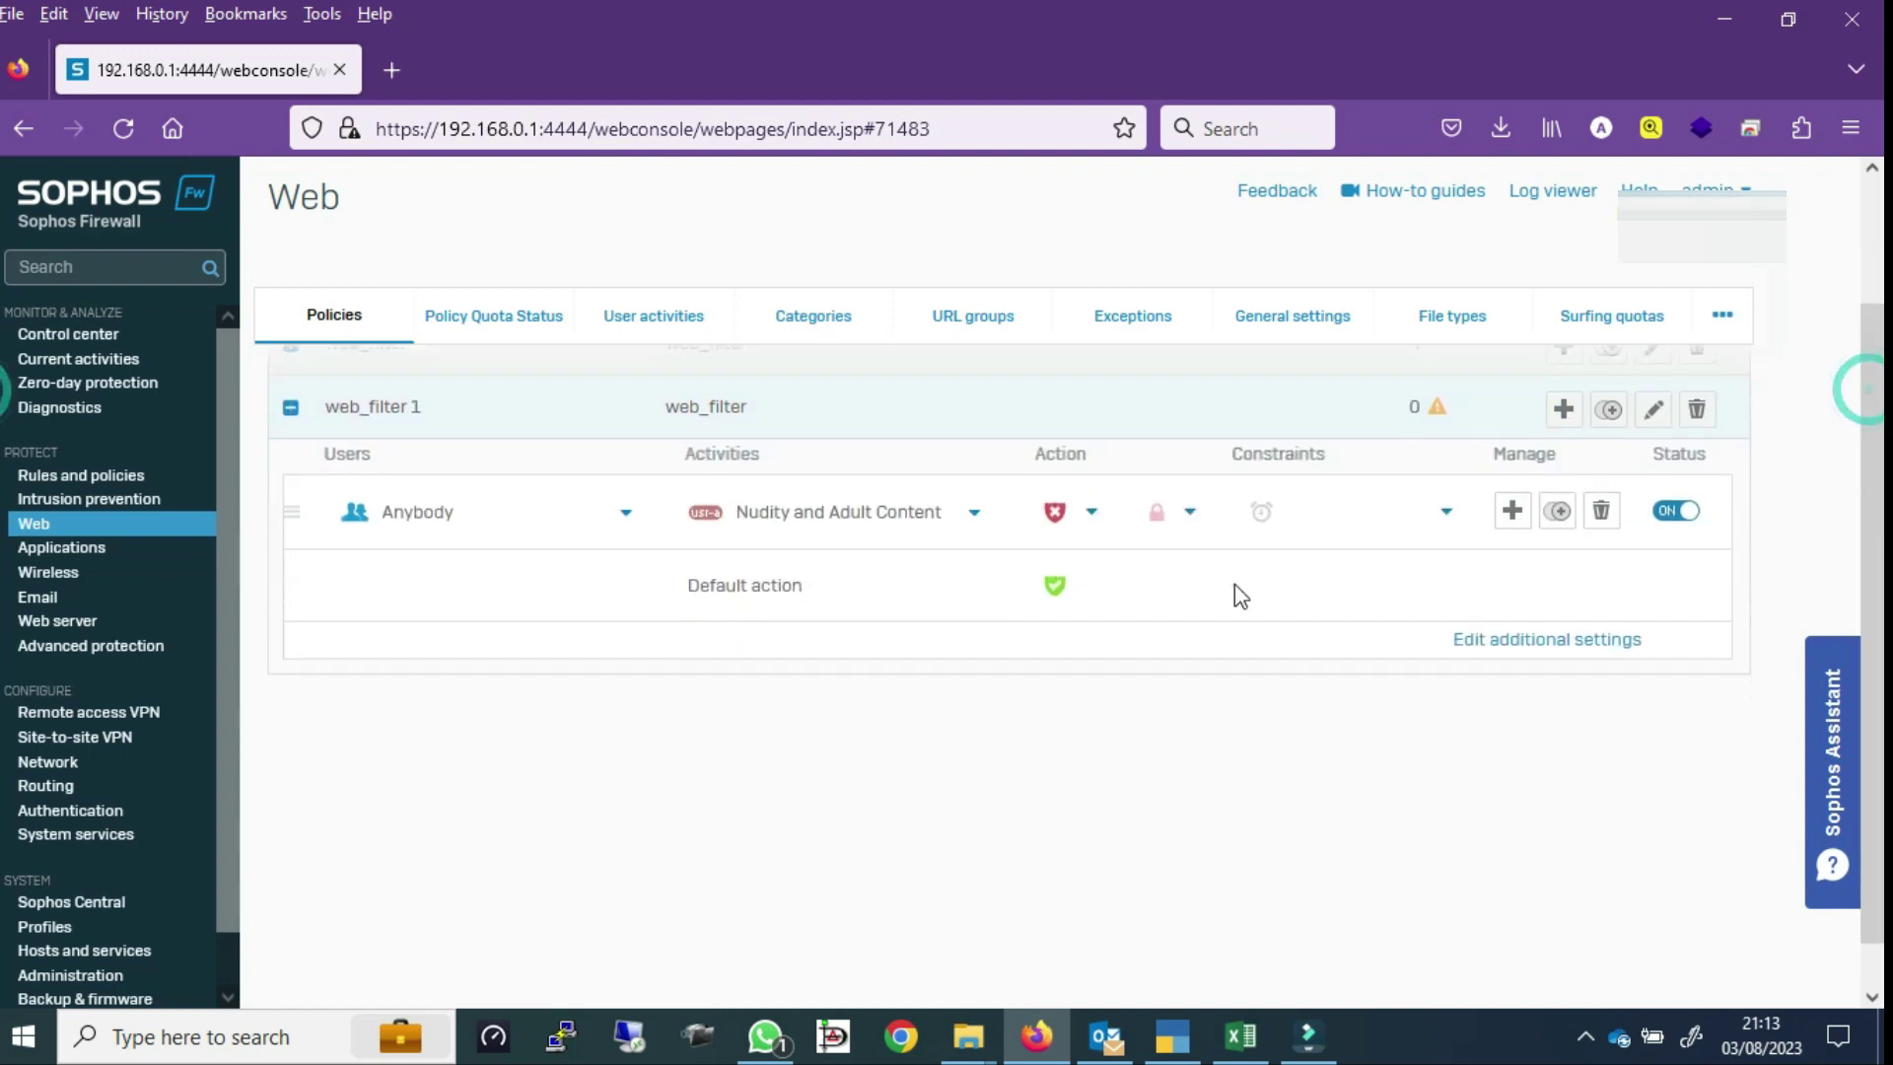
pyautogui.click(971, 531)
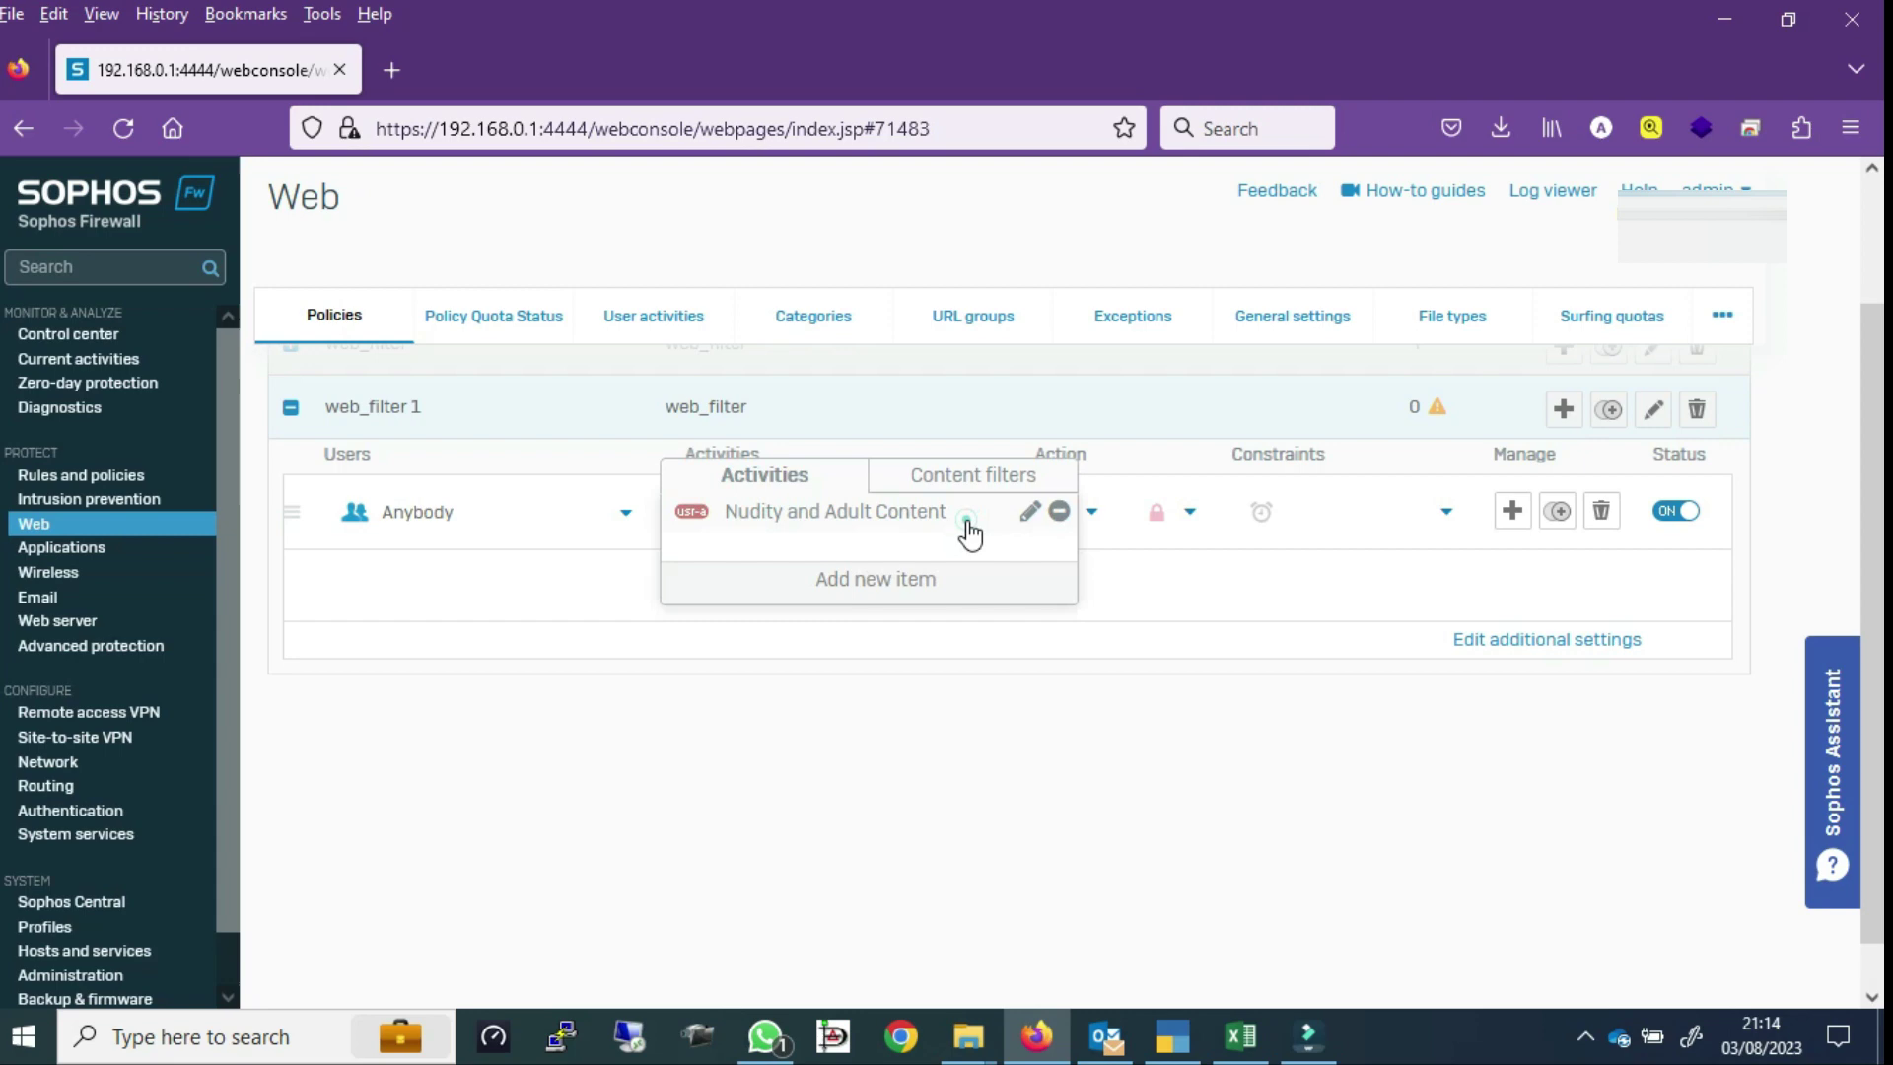
pyautogui.click(915, 582)
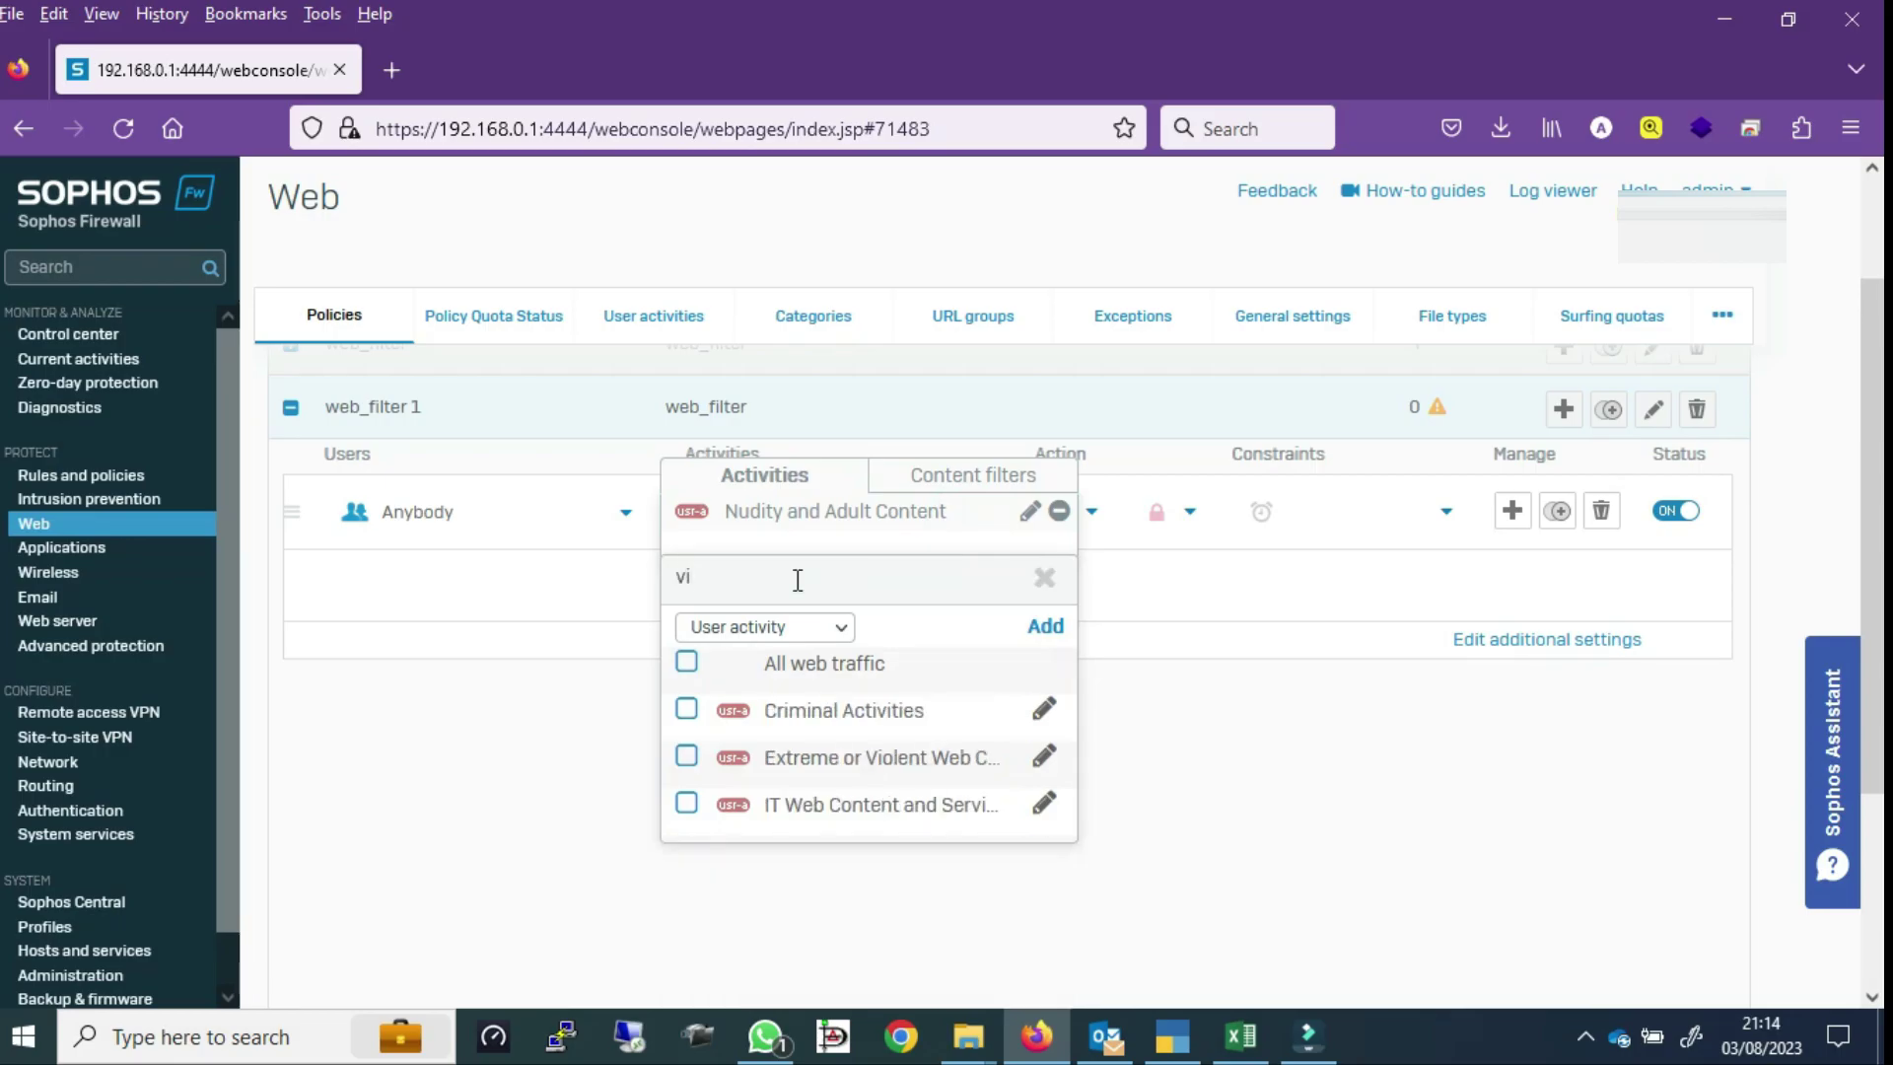
pyautogui.press('BackSpace')
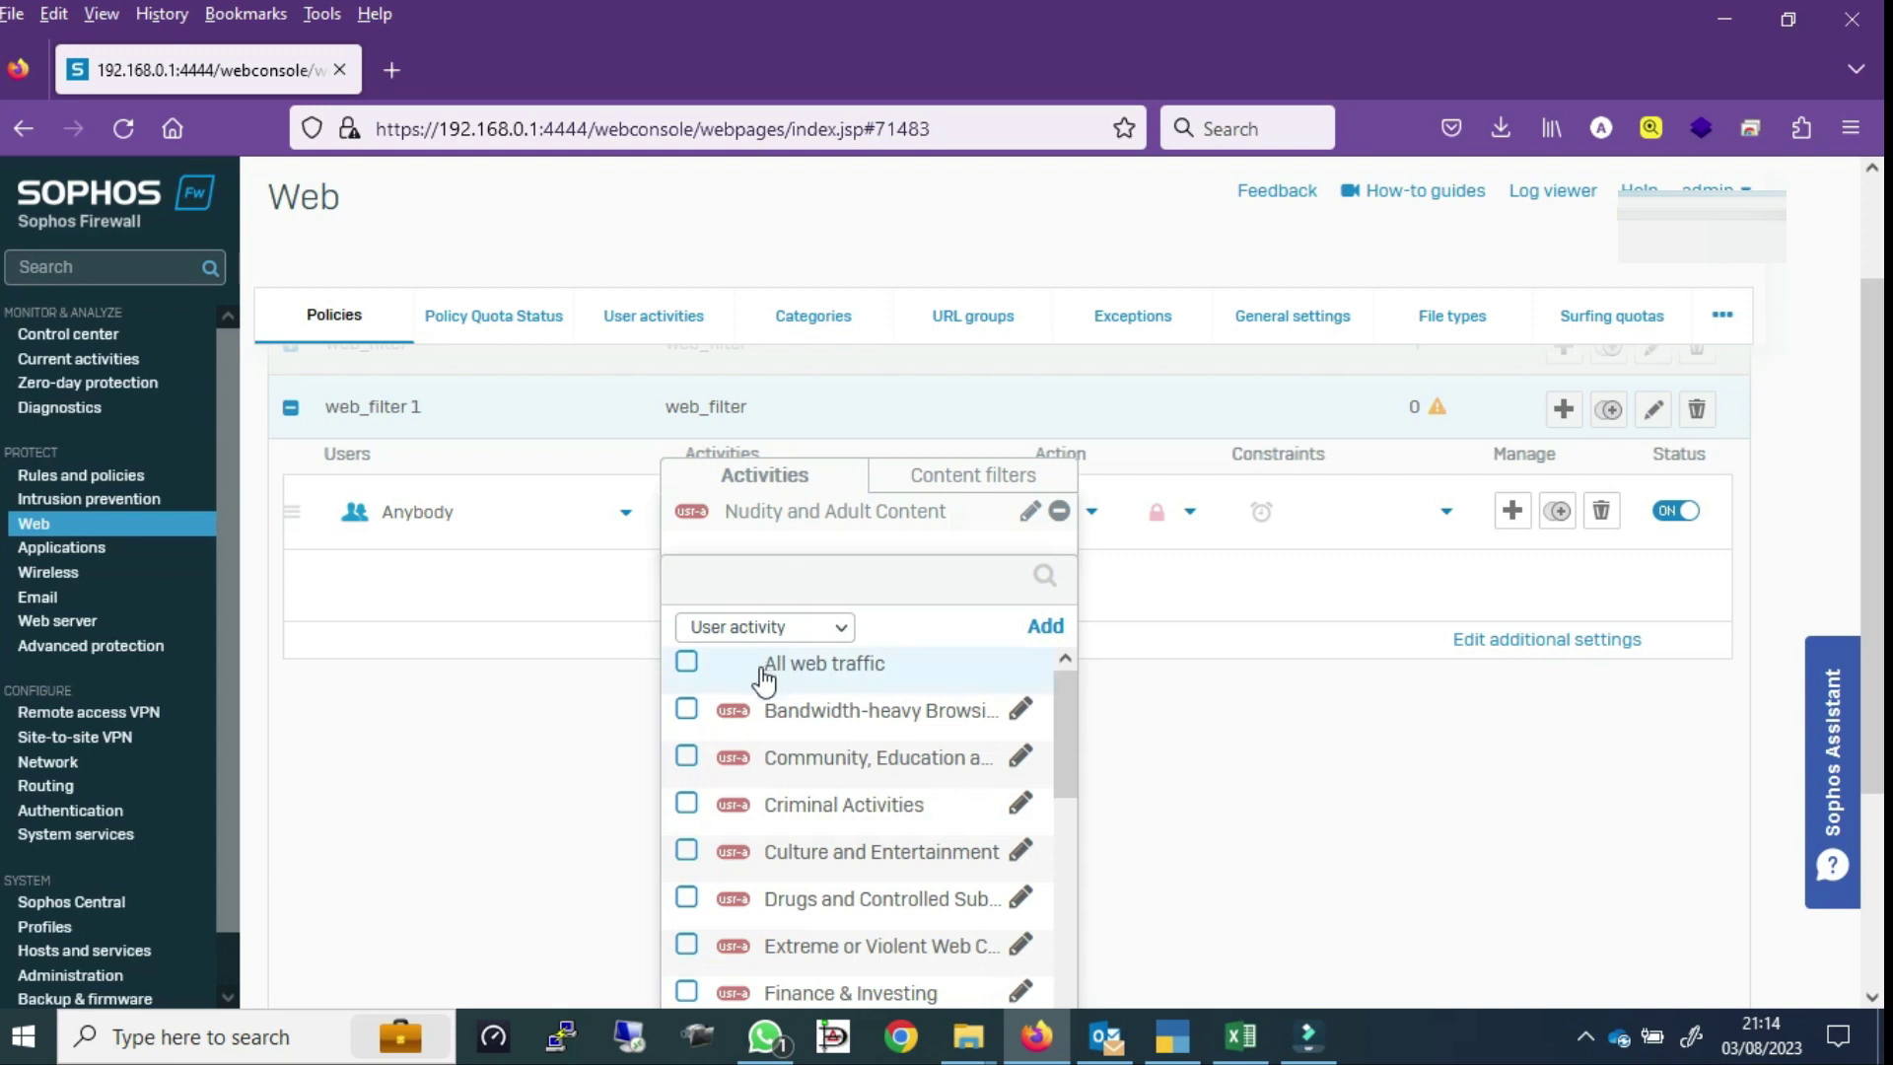
pyautogui.click(690, 807)
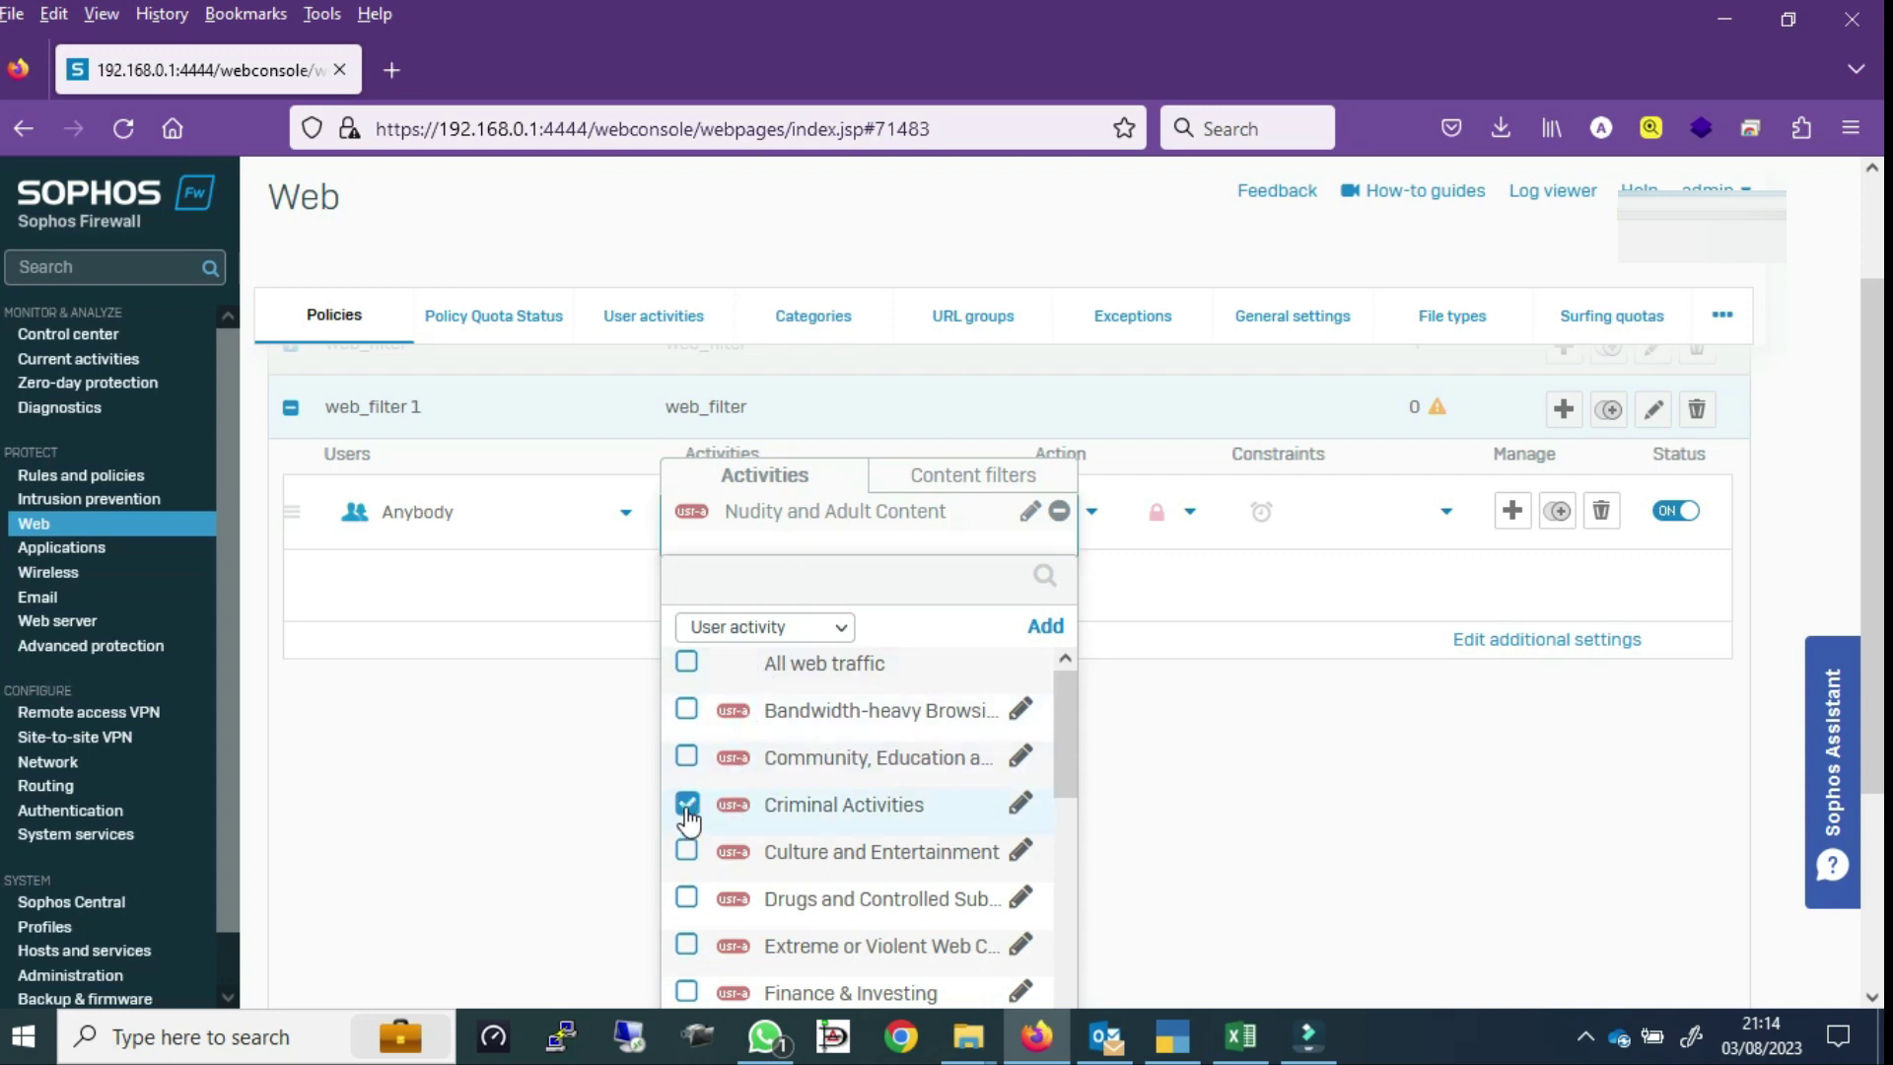
pyautogui.scroll(-3, 1081, 808)
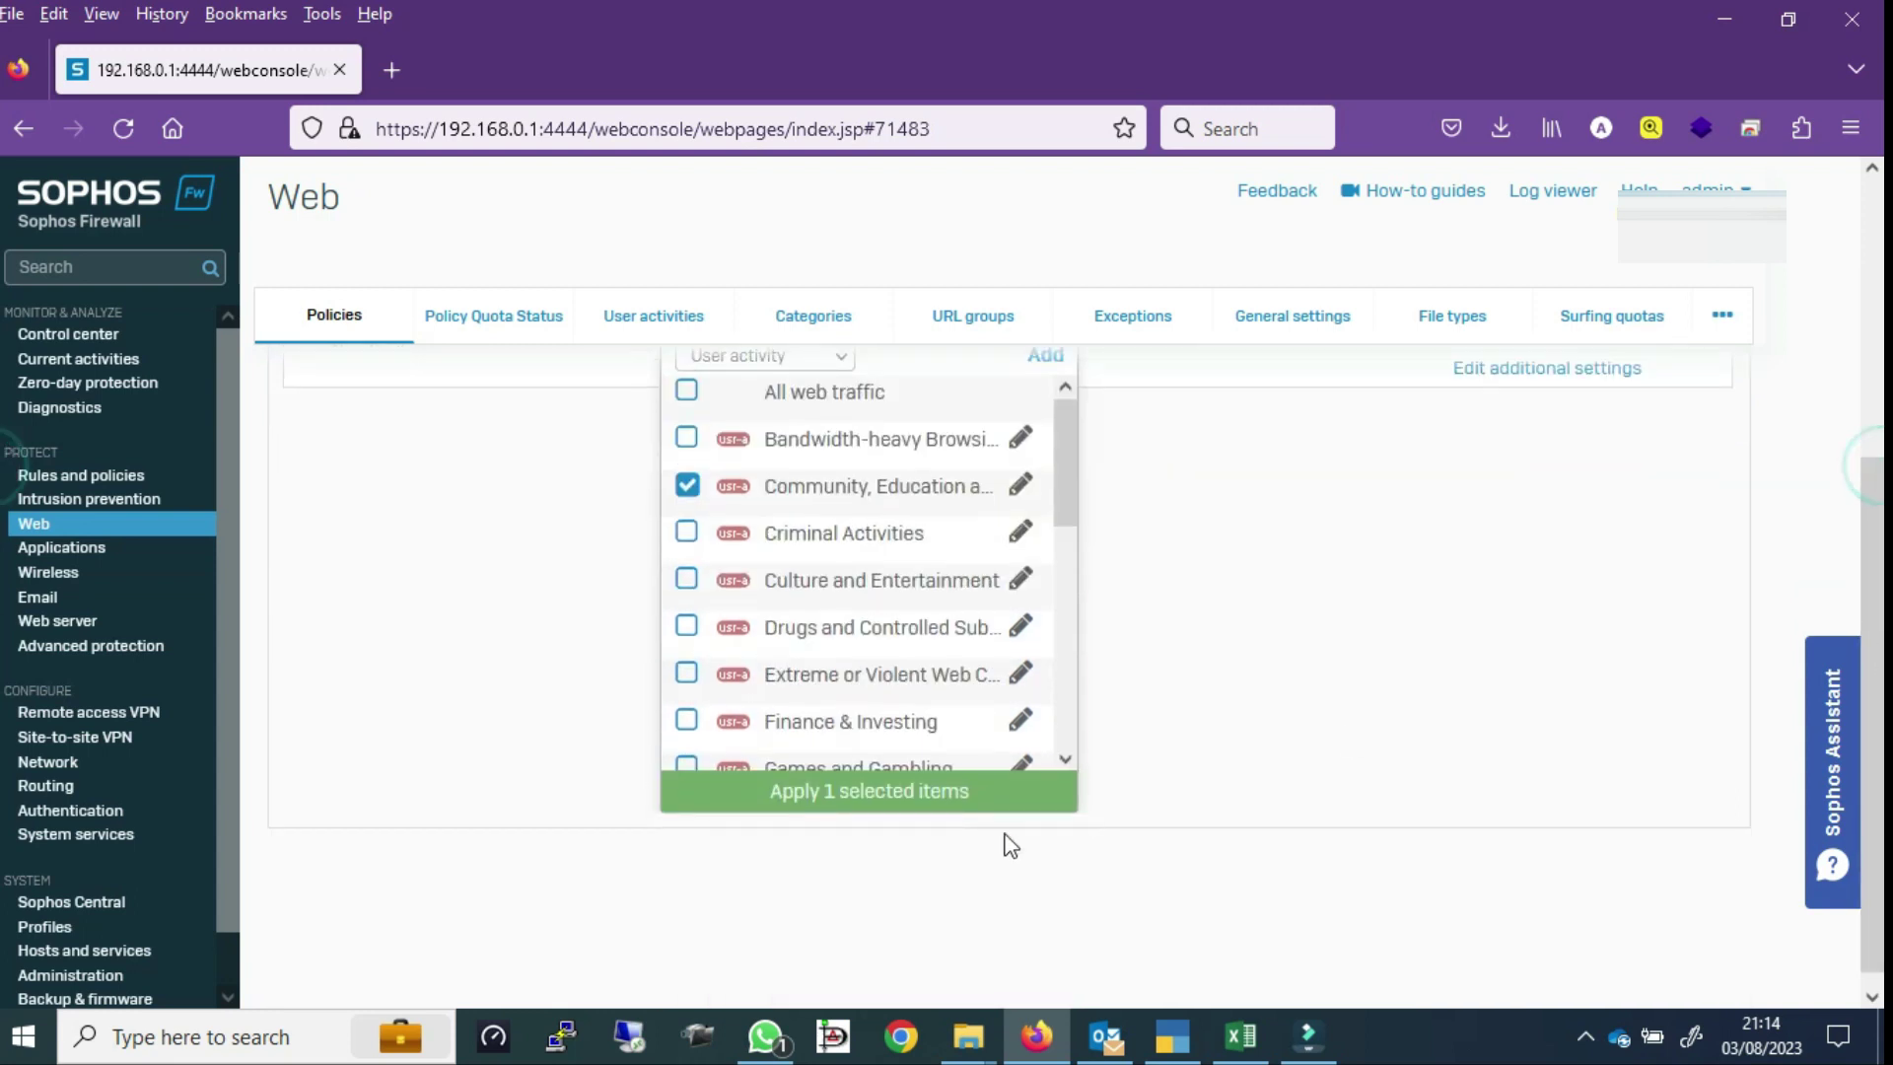
pyautogui.click(968, 800)
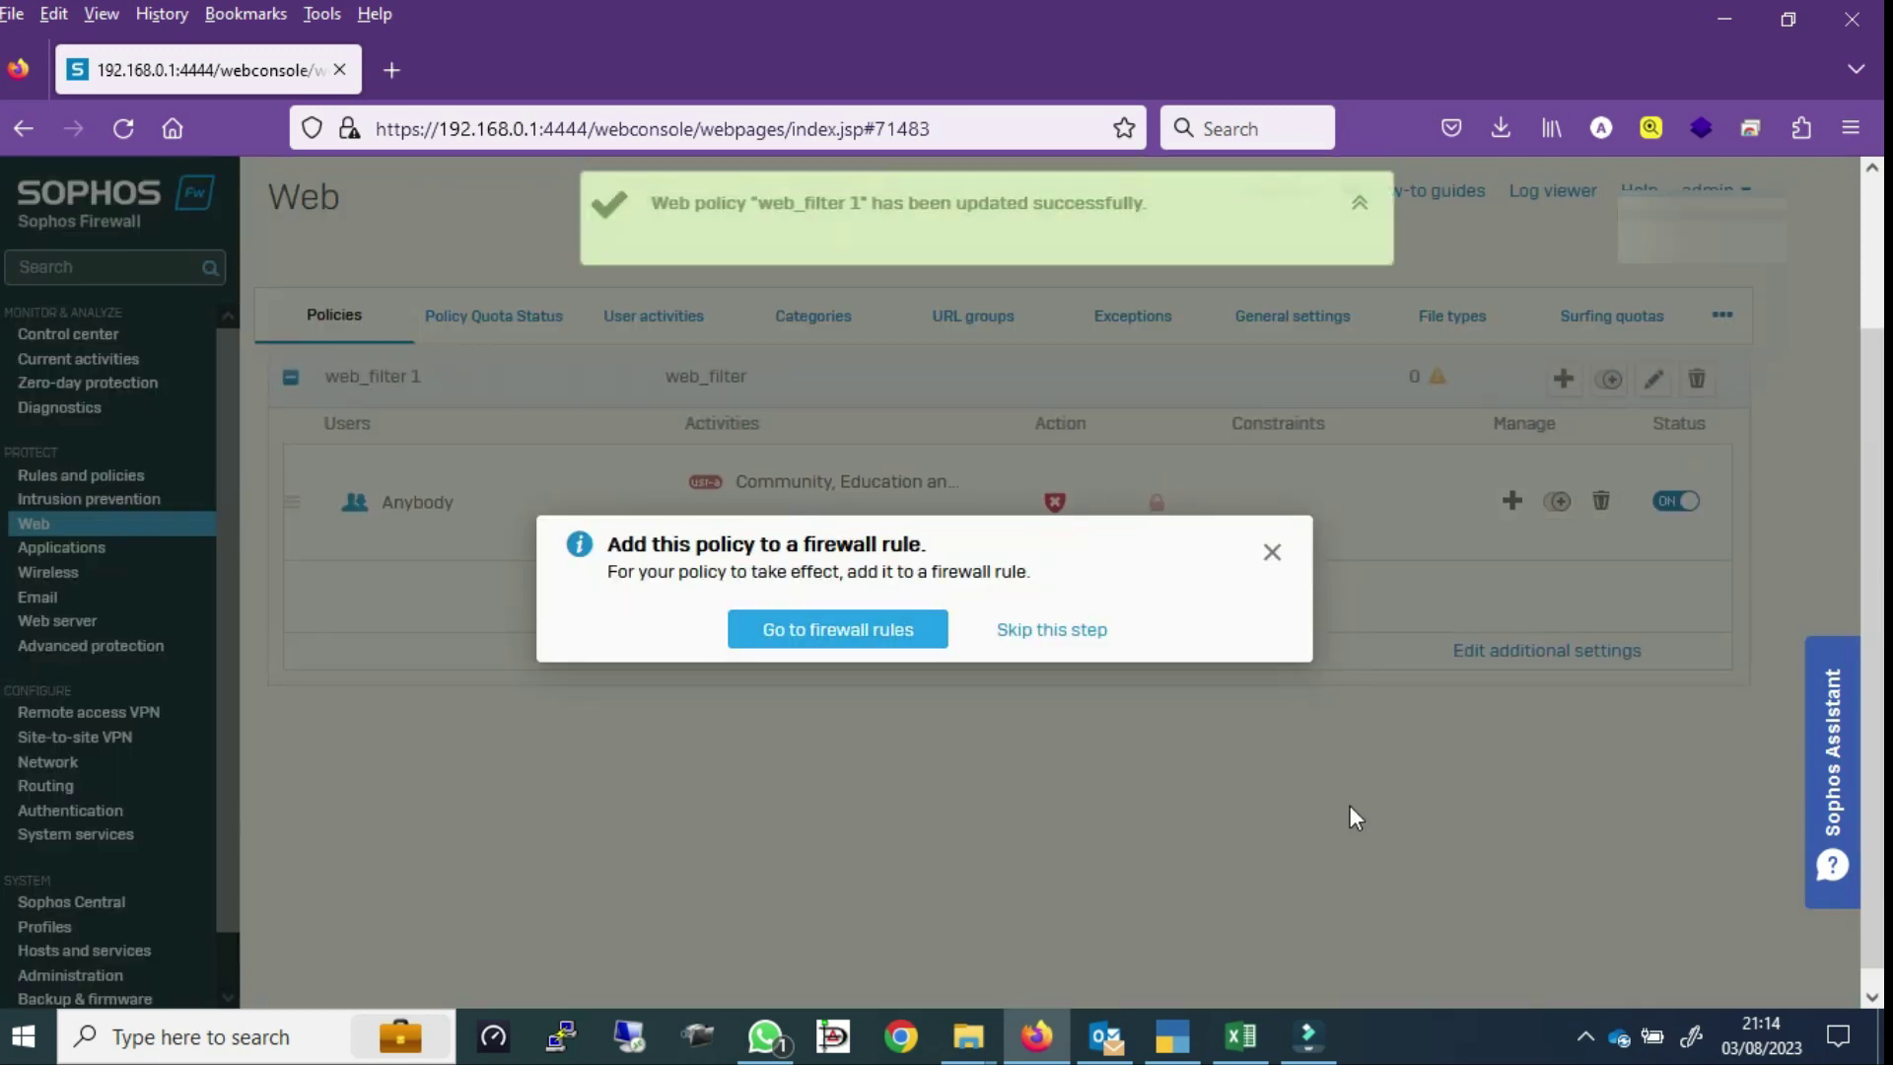
# Open the #Default_Network_Policy firewall rule and examine the web policy and scanning options in its web filtering settings
pyautogui.click(838, 633)
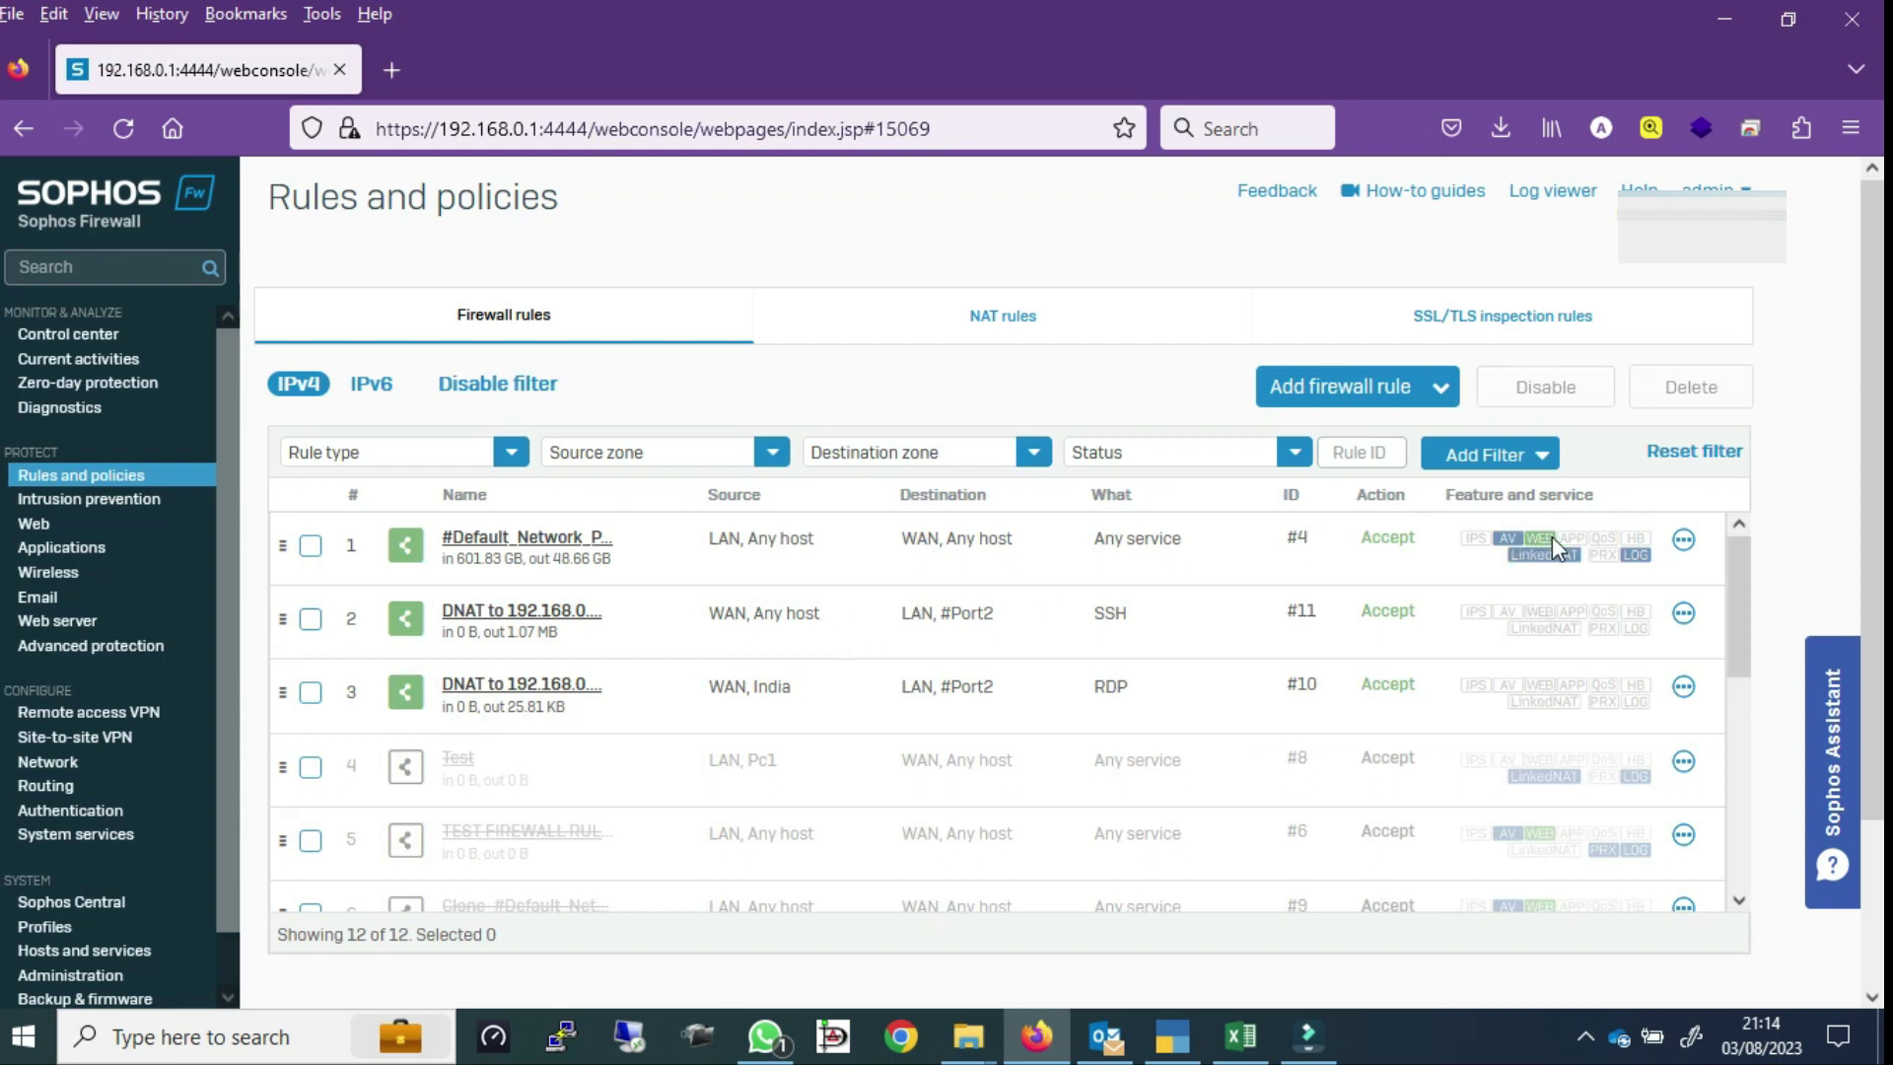
pyautogui.moveTo(1549, 550)
pyautogui.click(548, 544)
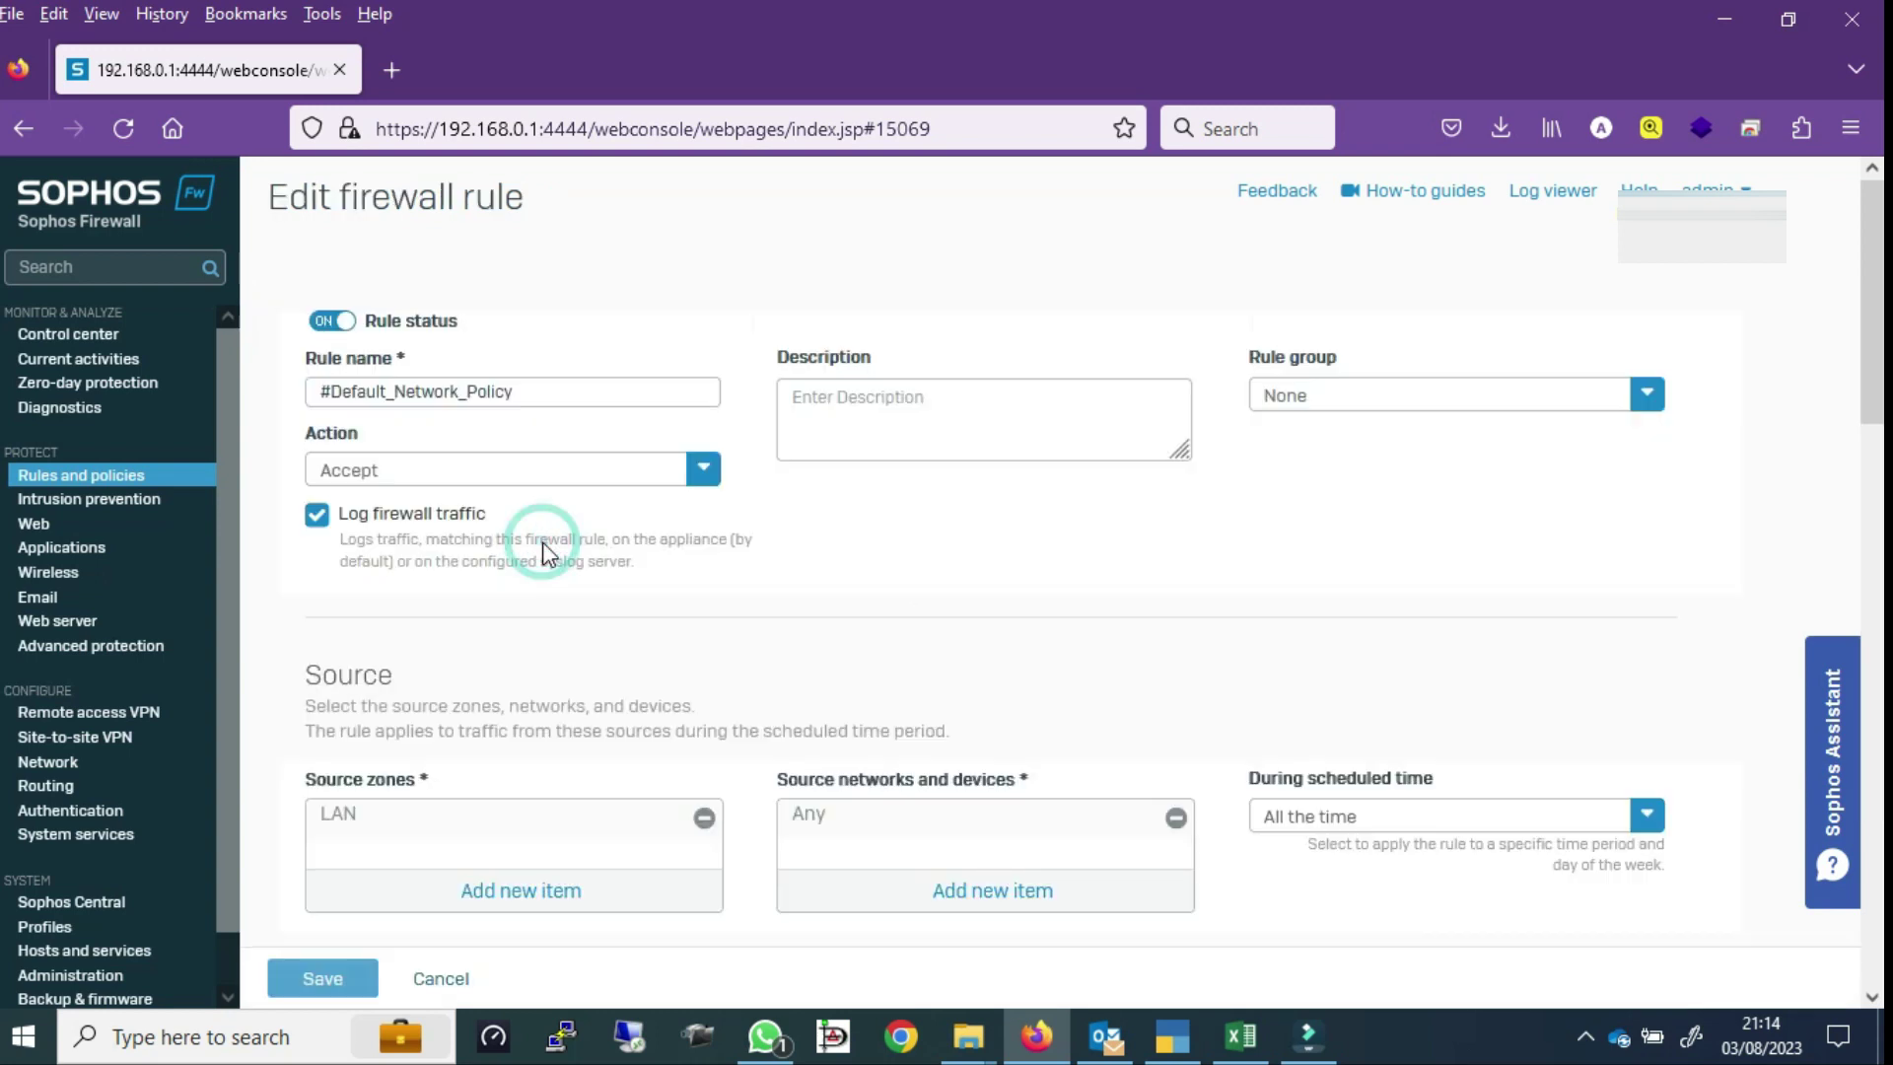
pyautogui.scroll(-10, 1823, 342)
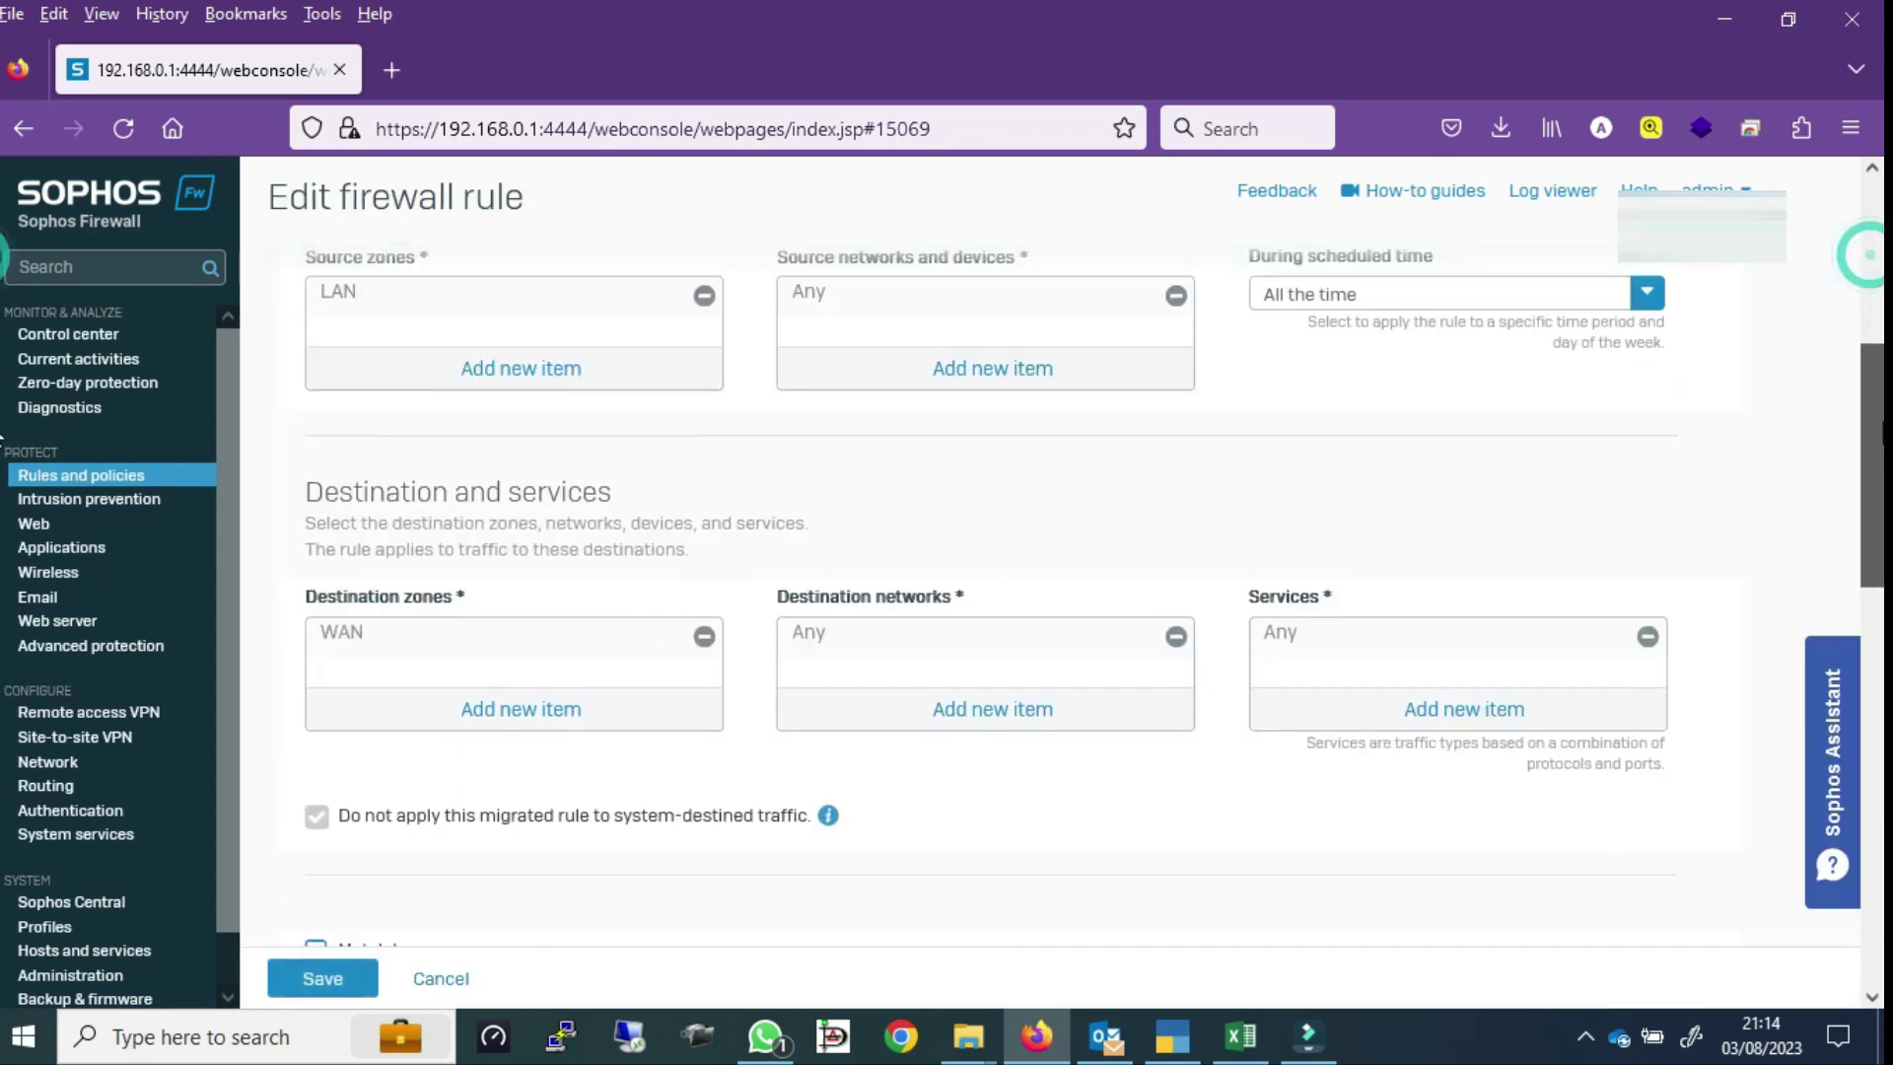
pyautogui.moveTo(1881, 621); pyautogui.dragTo(1881, 714)
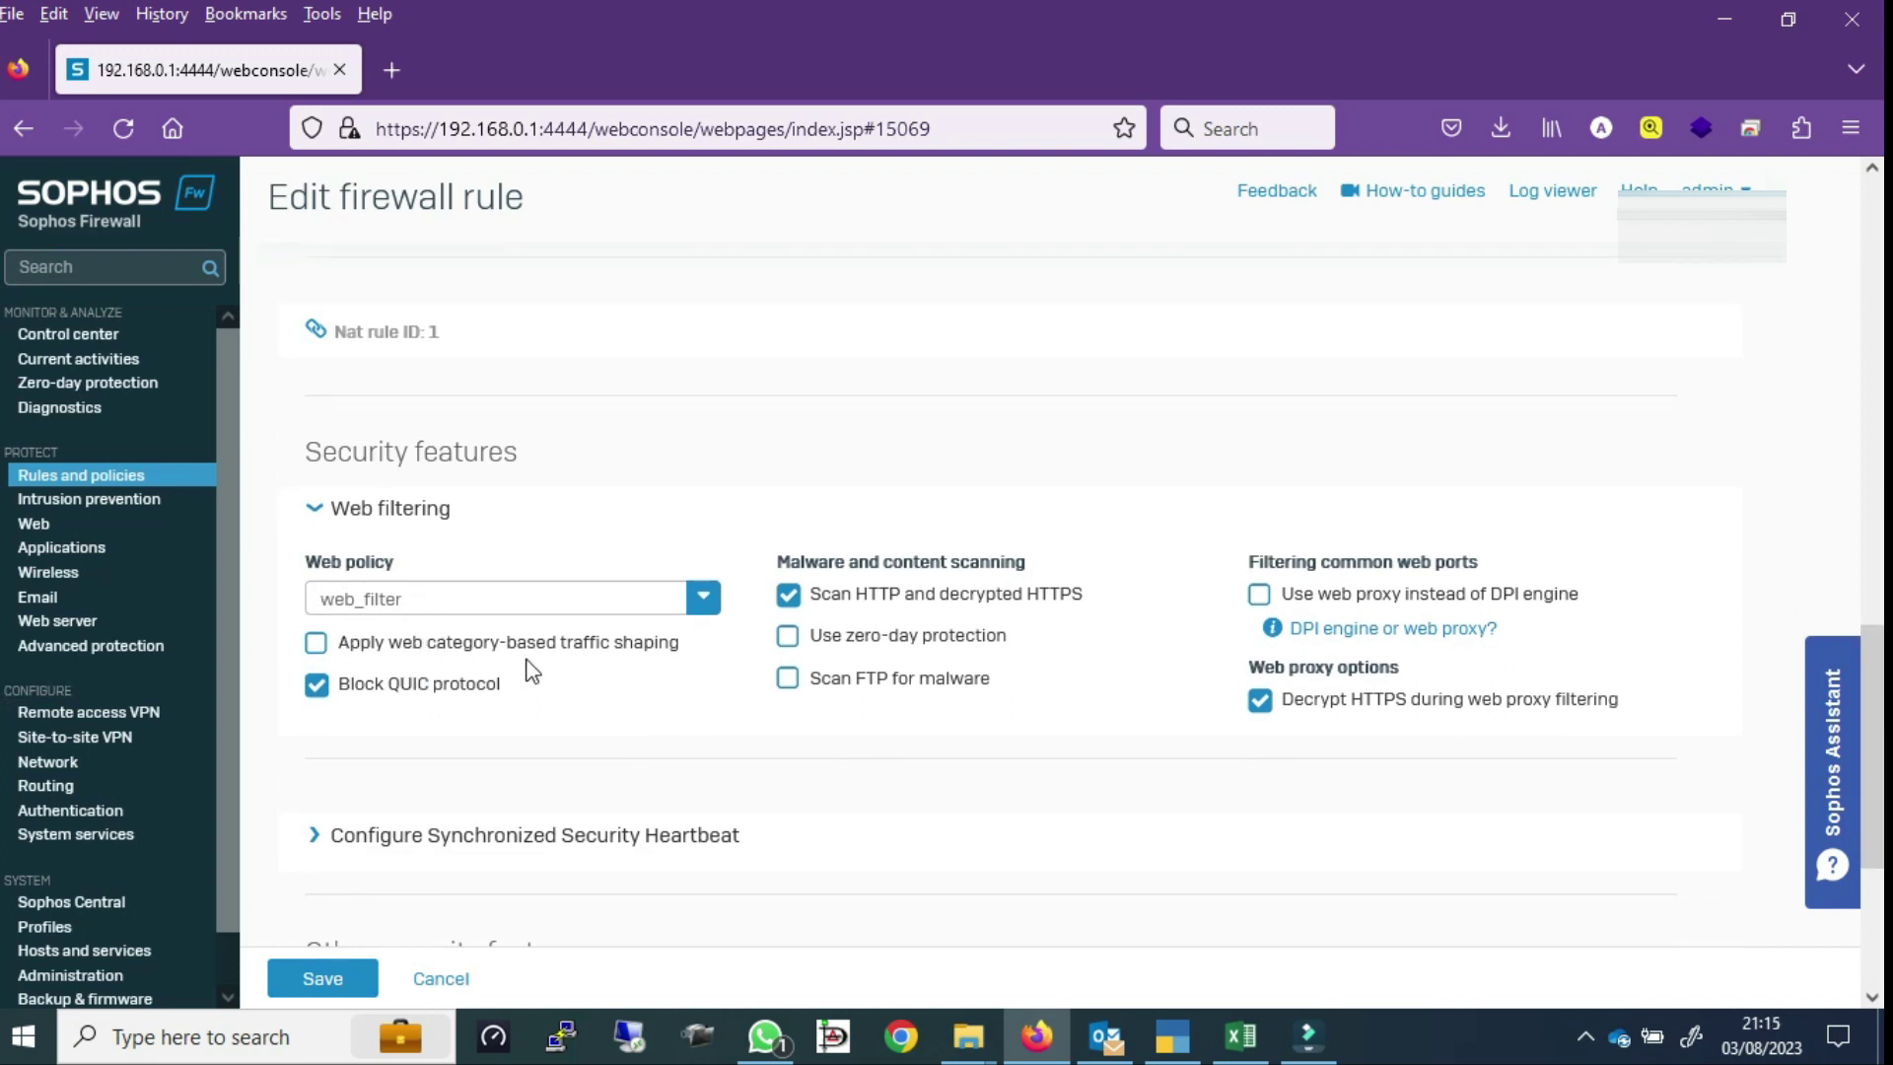
pyautogui.moveTo(643, 678)
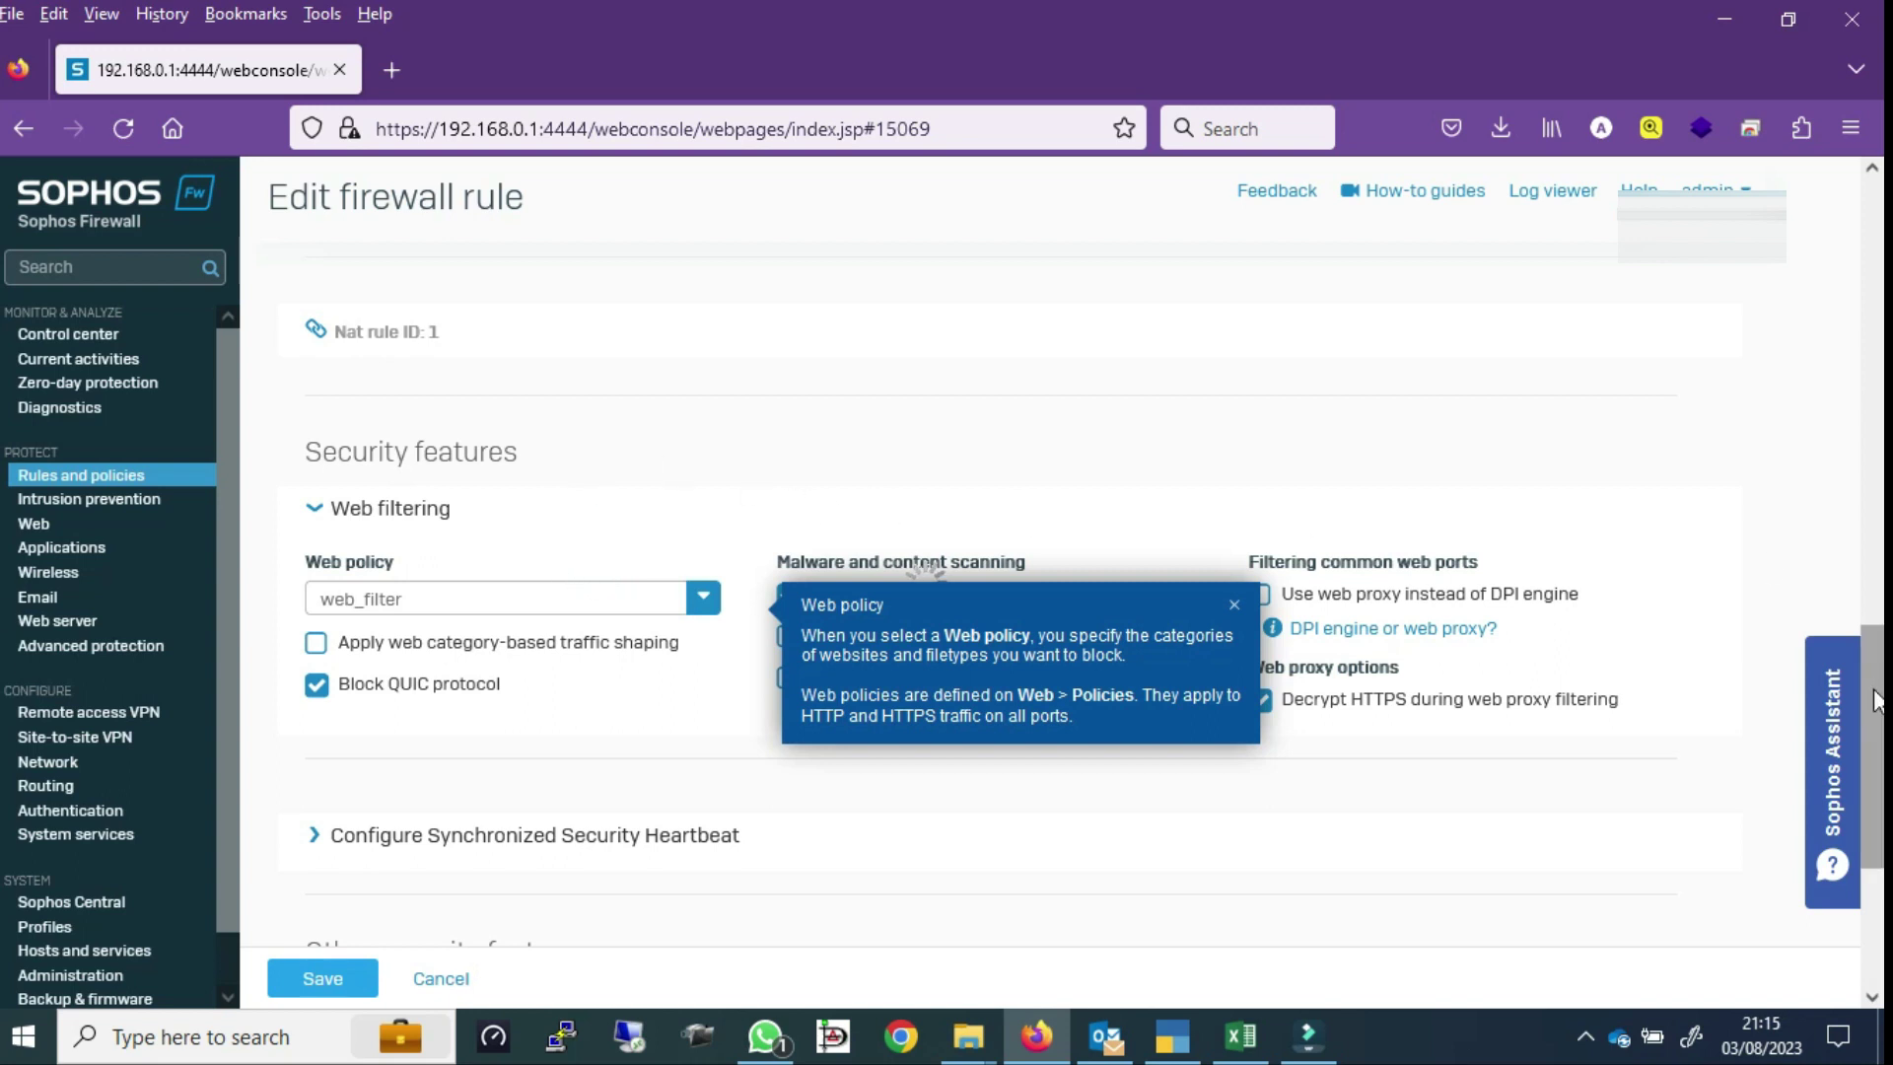
pyautogui.moveTo(1876, 703); pyautogui.dragTo(1862, 777)
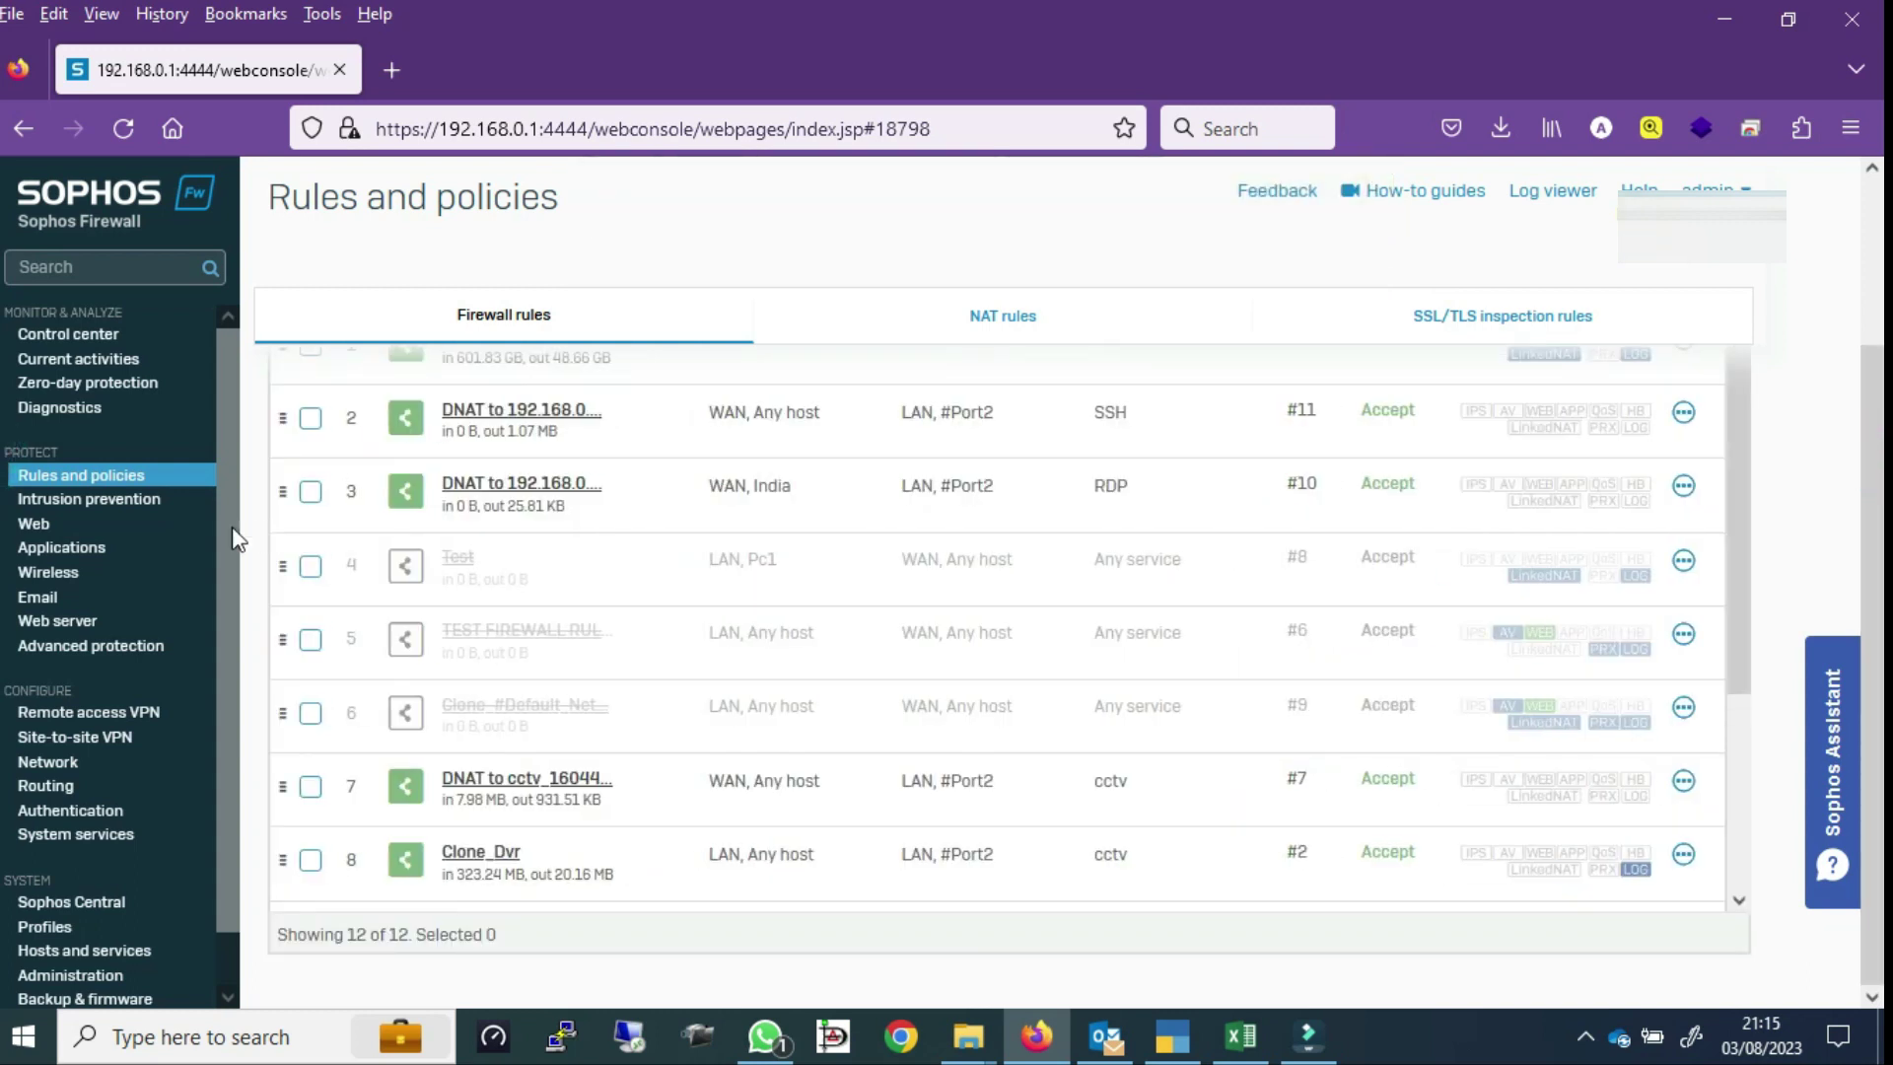
# Create an application filter policy named app_youtube based on the Allow All template
pyautogui.click(91, 550)
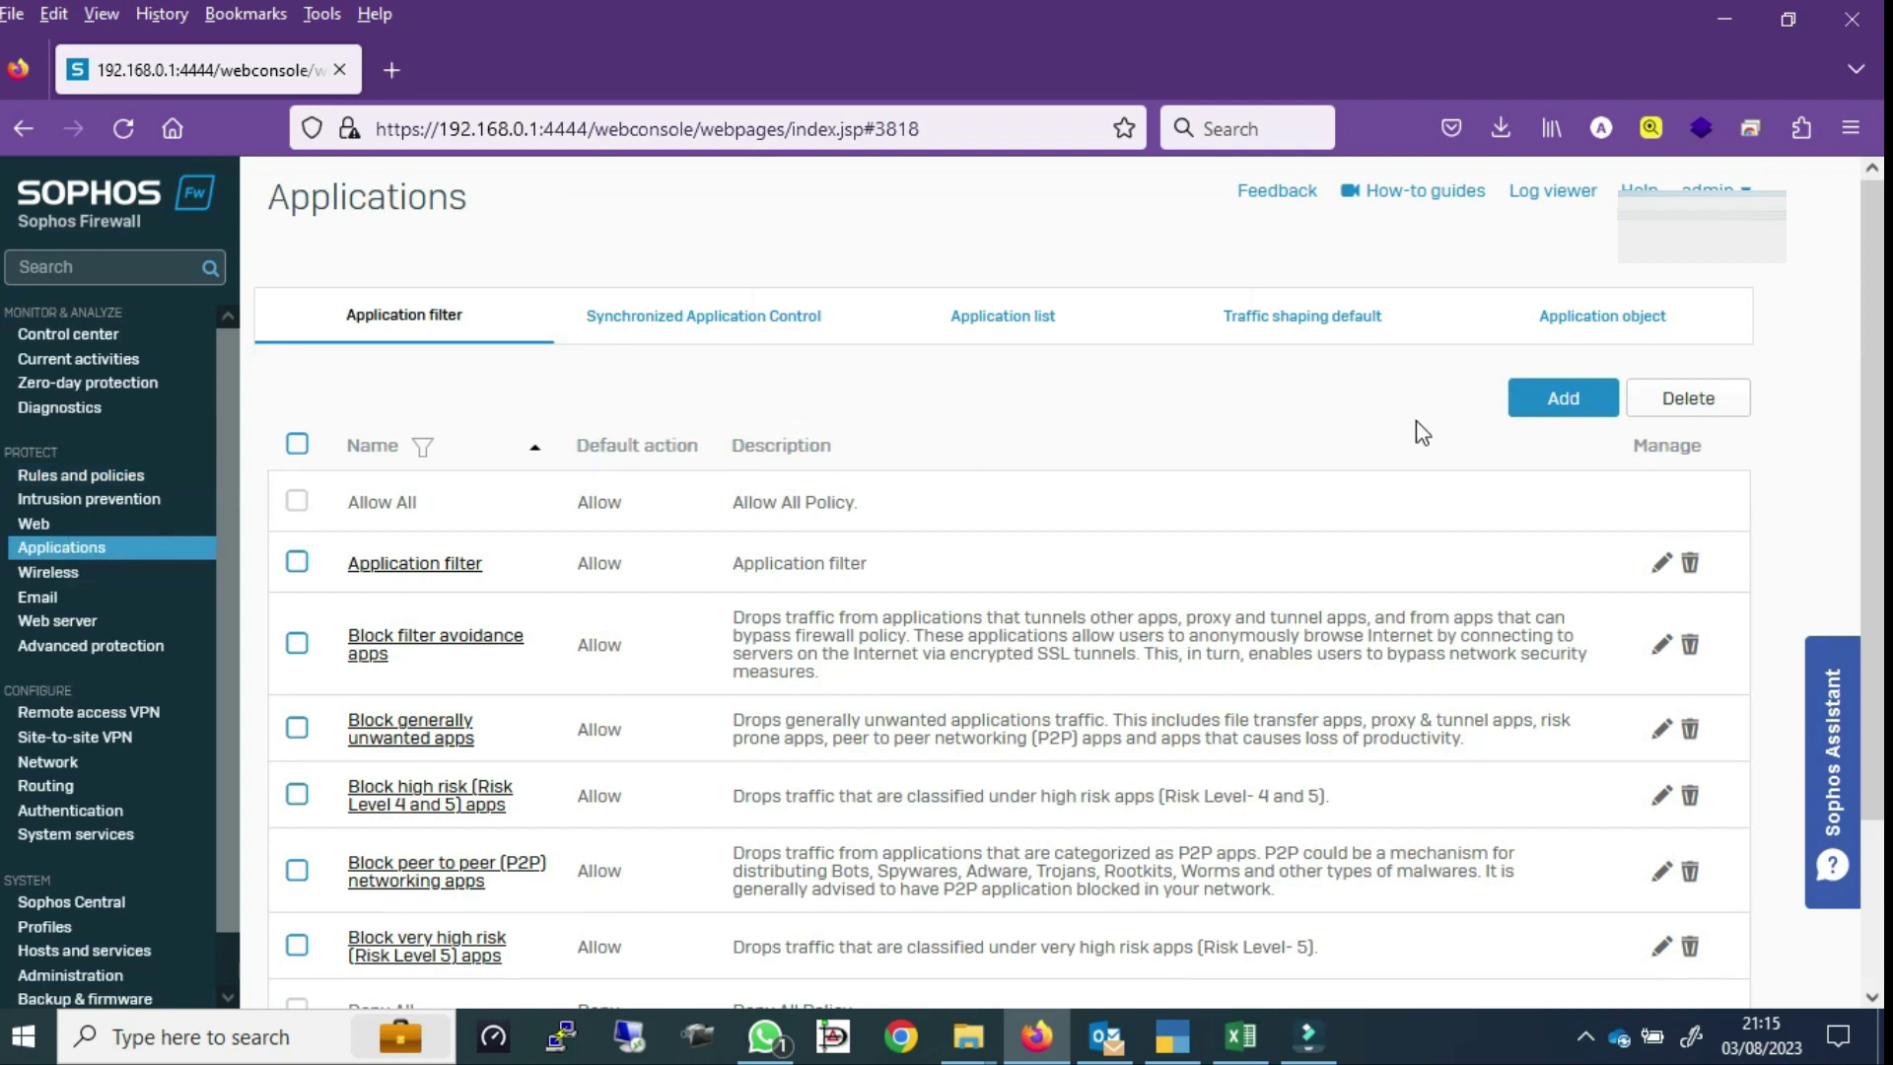
pyautogui.scroll(-1, 1859, 335)
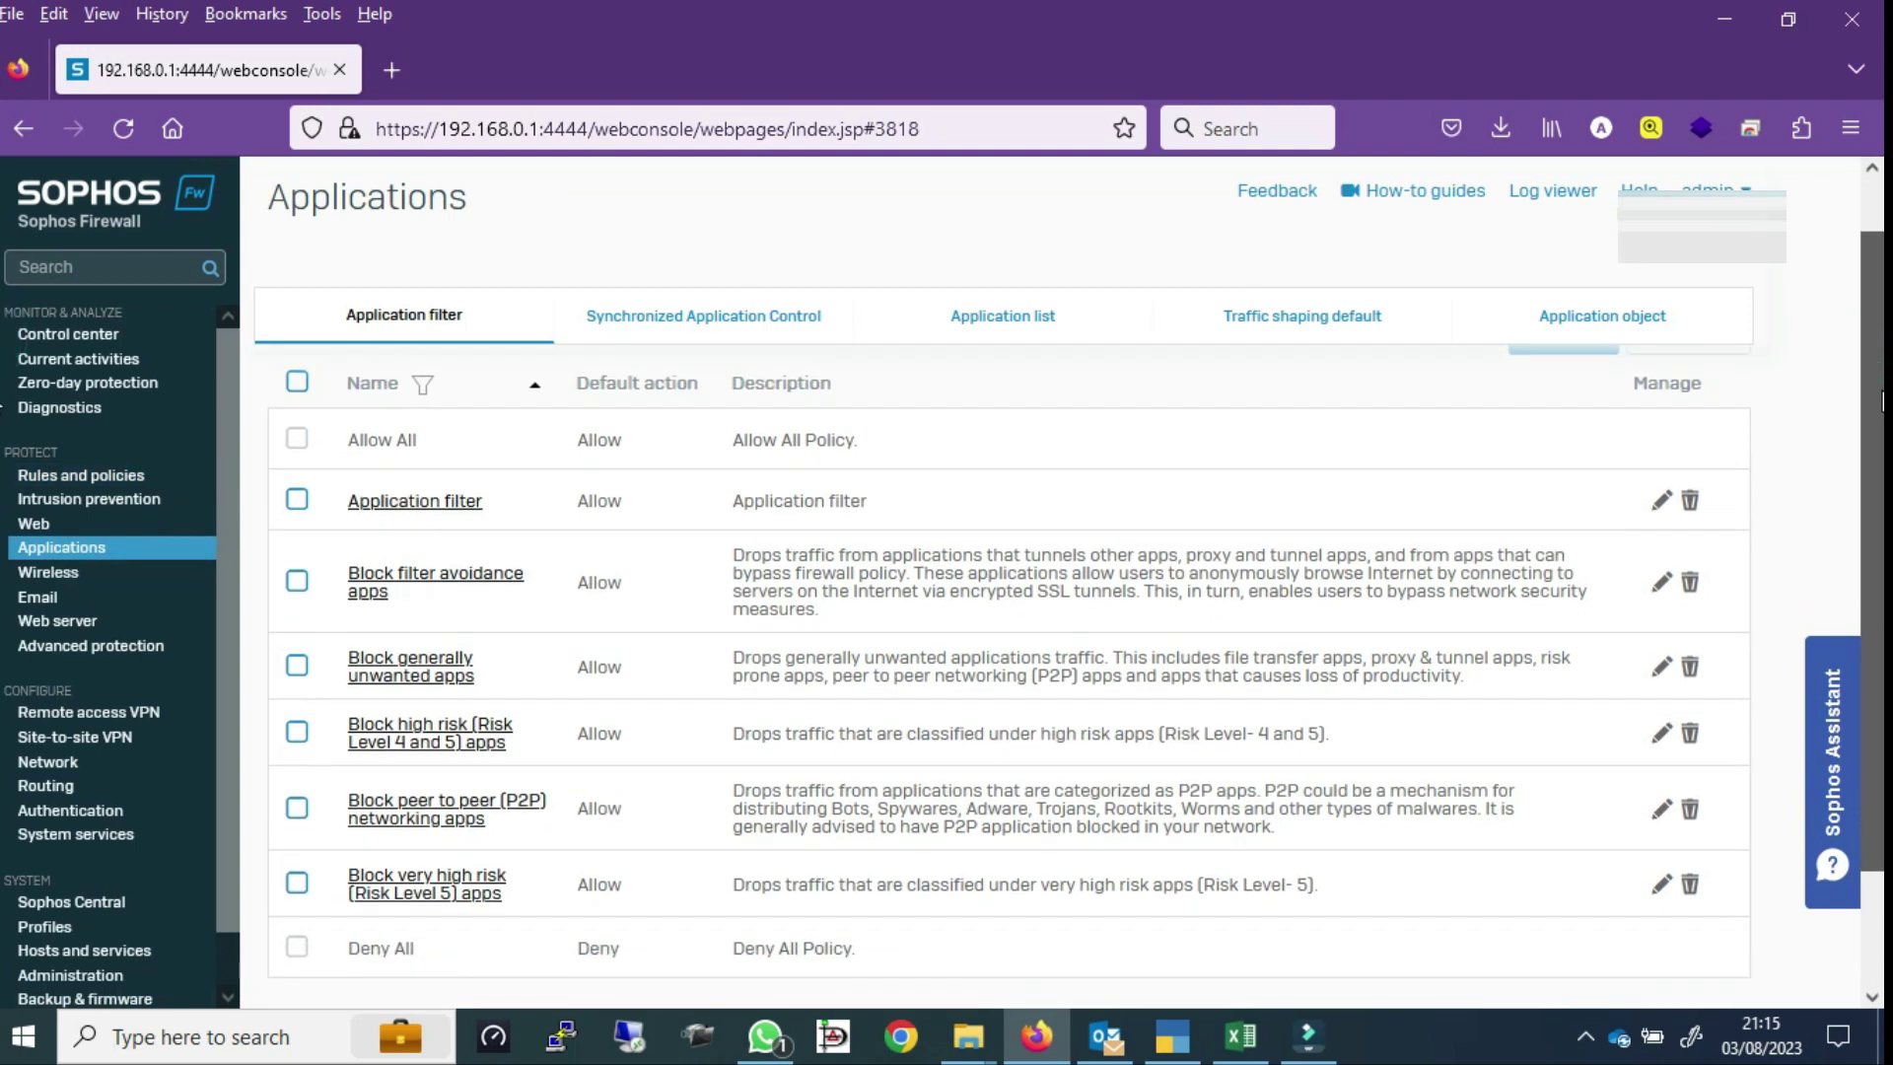
pyautogui.scroll(1, 1860, 276)
pyautogui.click(1586, 407)
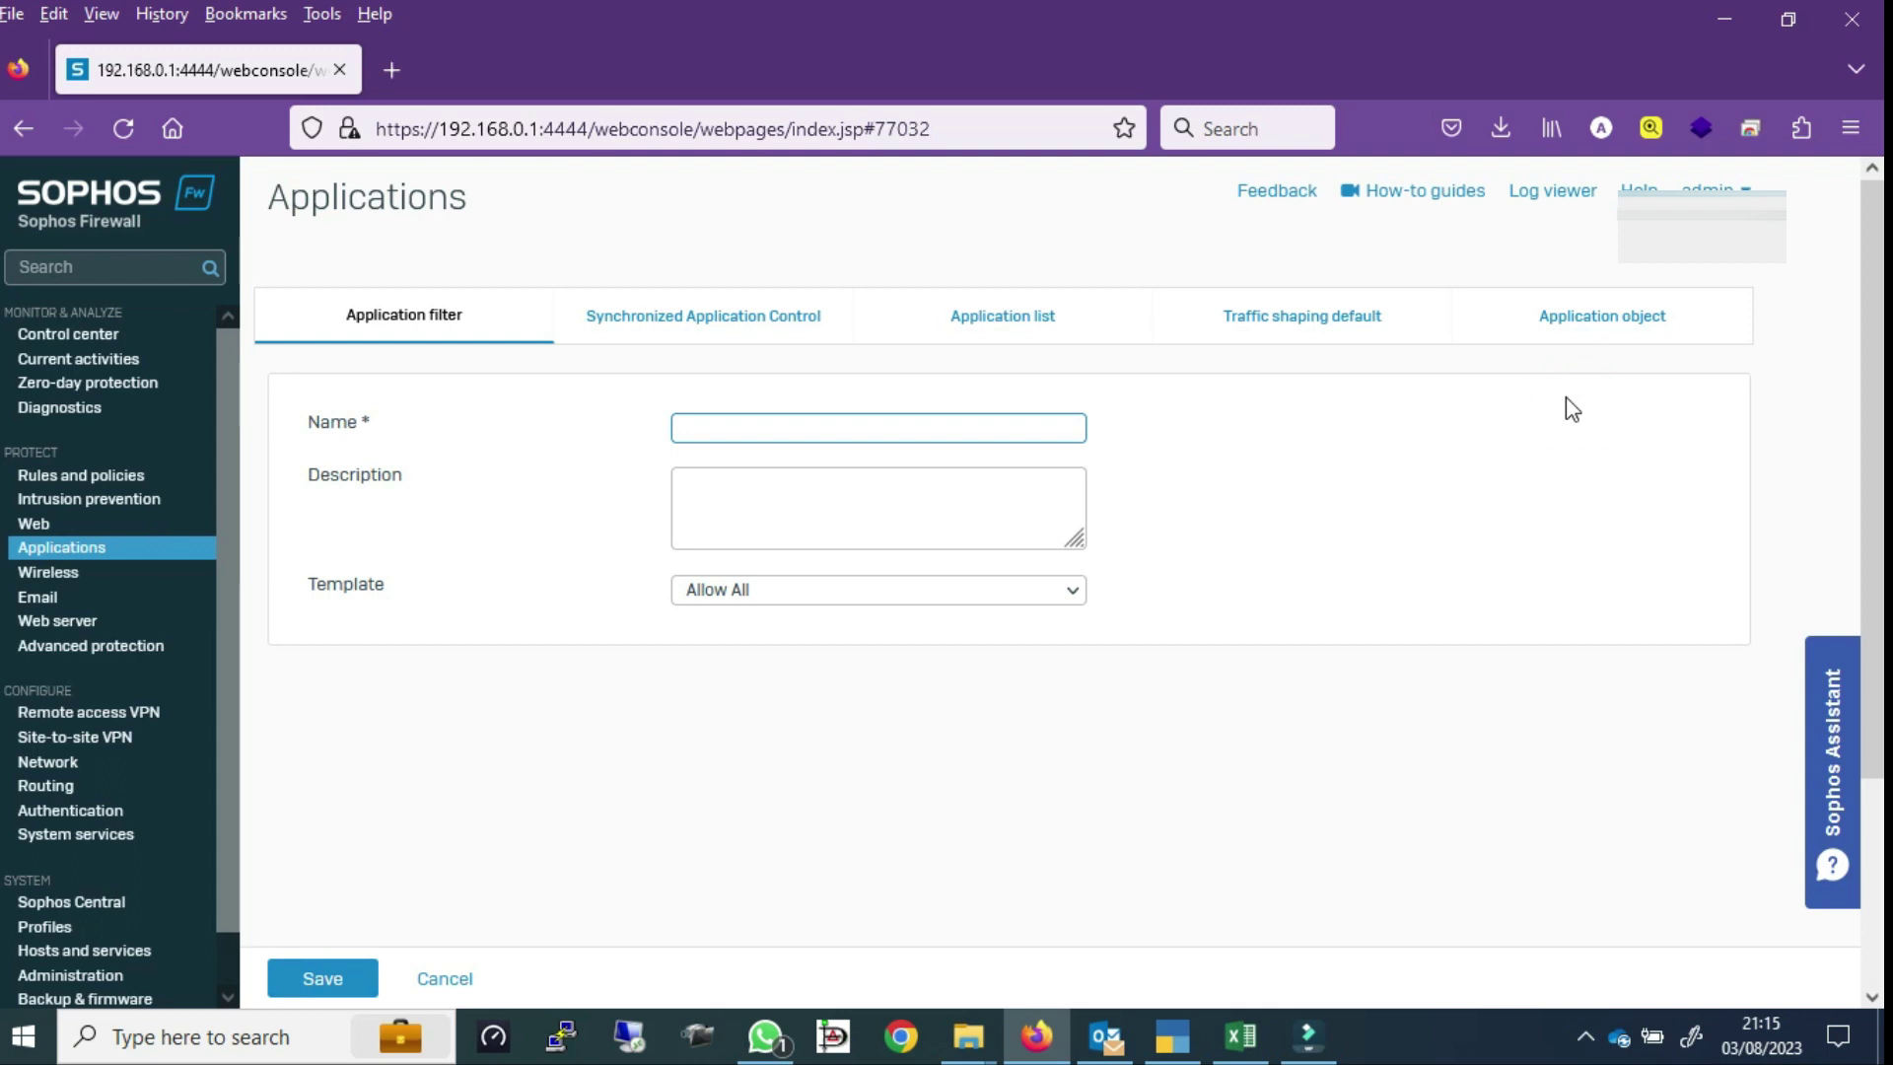
pyautogui.click(805, 437)
pyautogui.write('app_youtube')
pyautogui.click(321, 978)
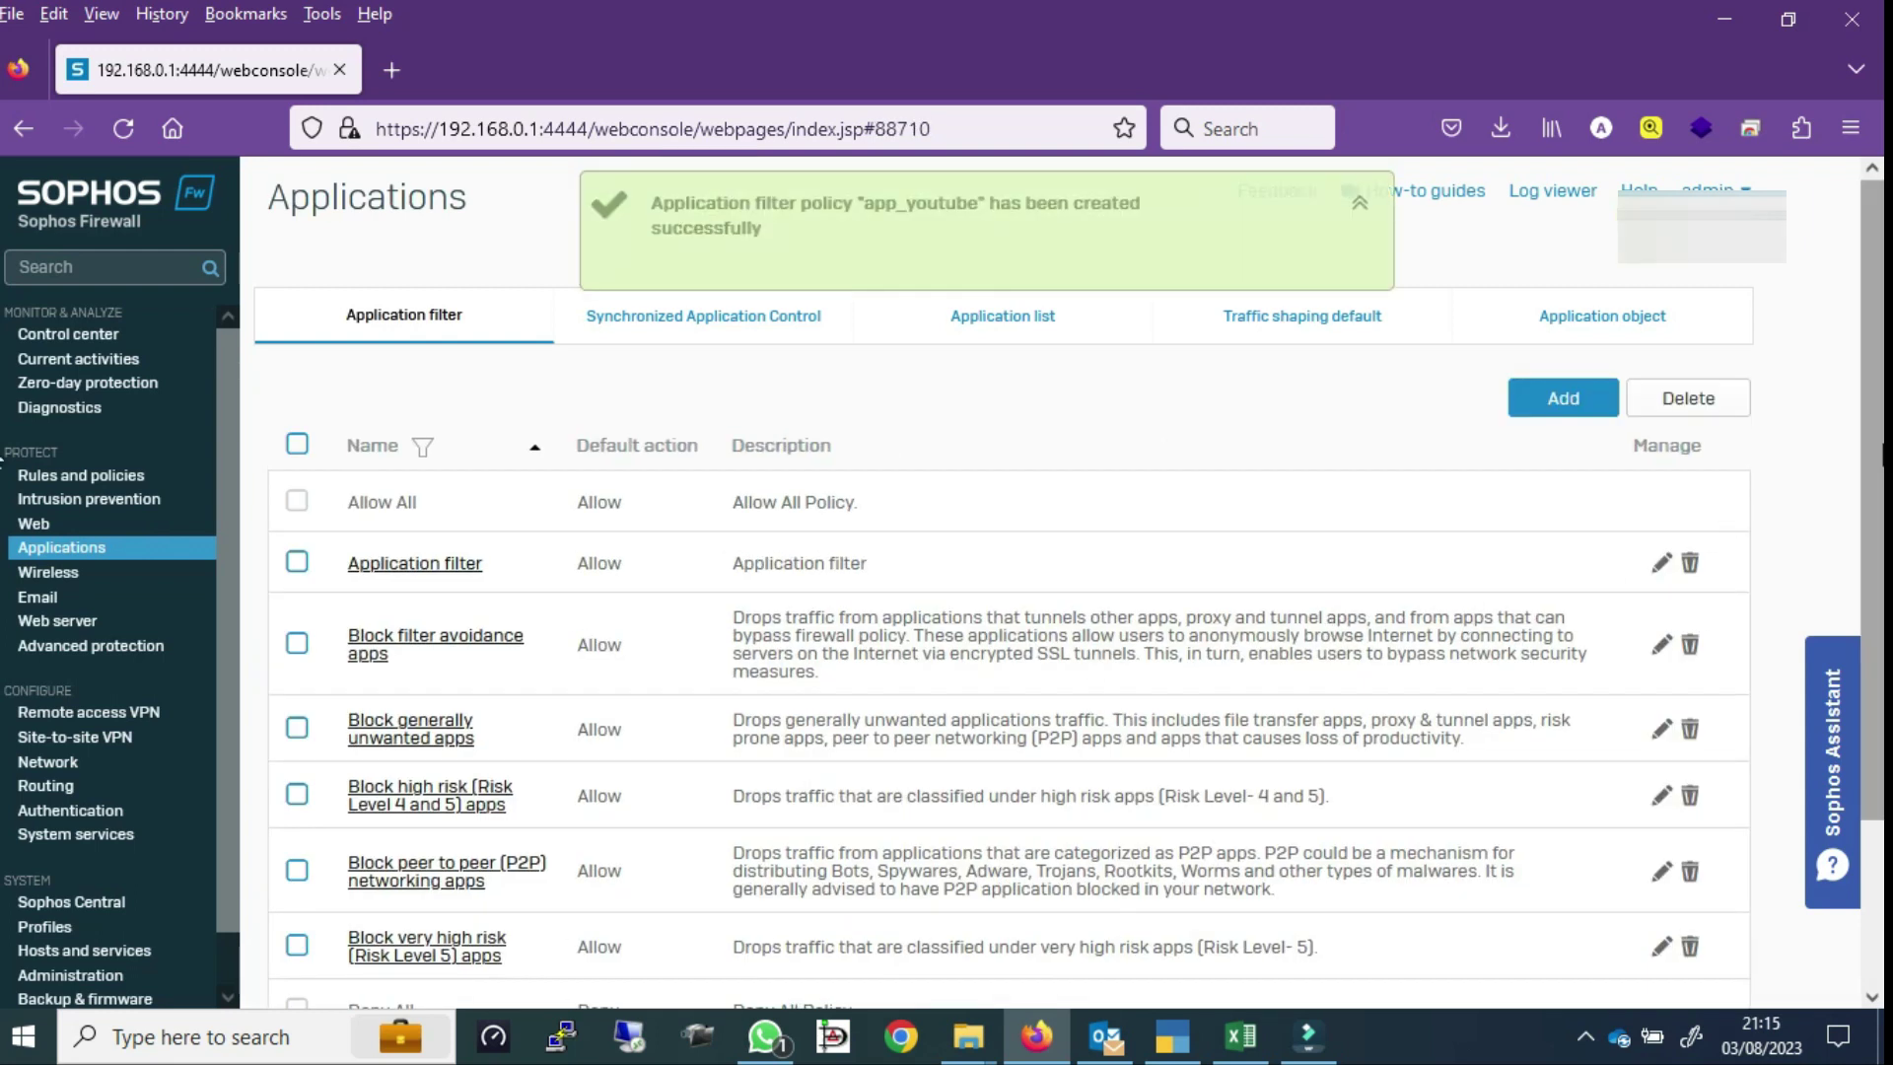
# Add a rule to the app_youtube filter that denies all applications matching the smart filter "youtube"
pyautogui.scroll(-2, 1869, 296)
pyautogui.scroll(-1, 1881, 603)
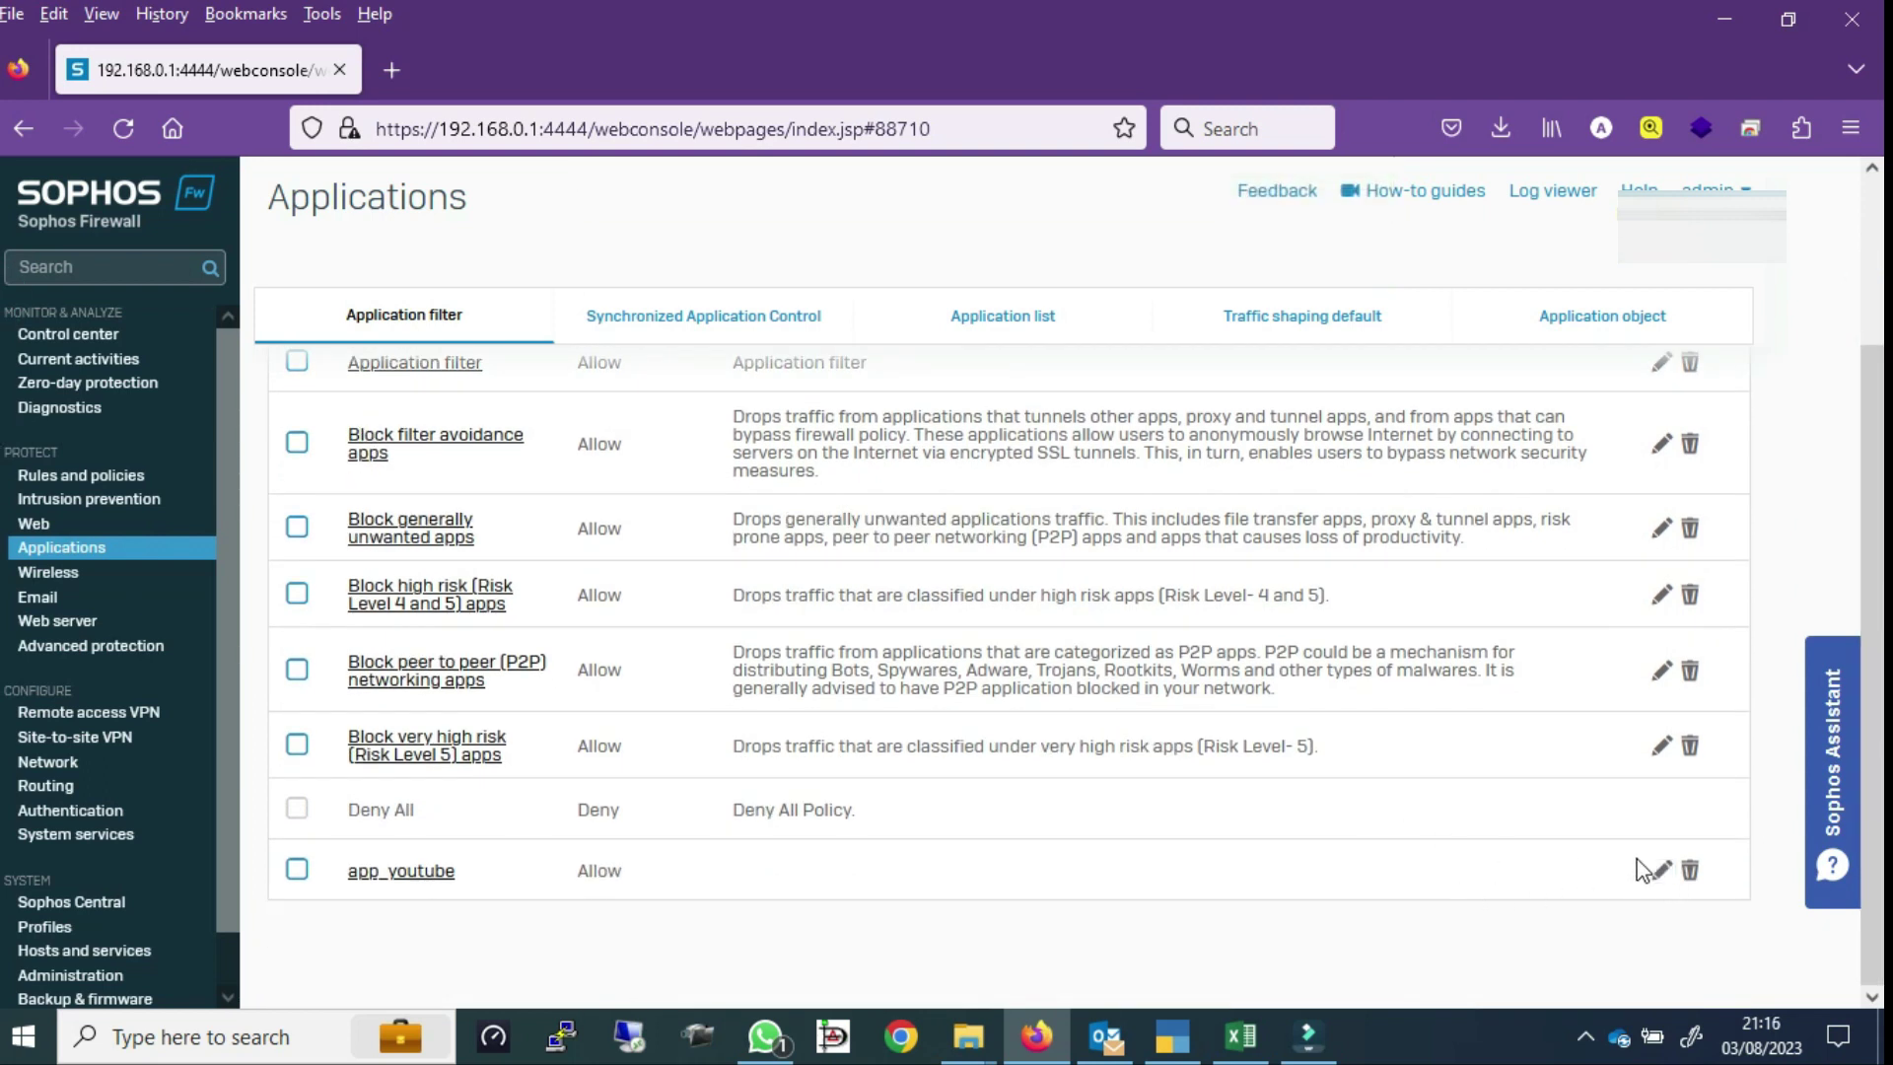
pyautogui.click(1662, 872)
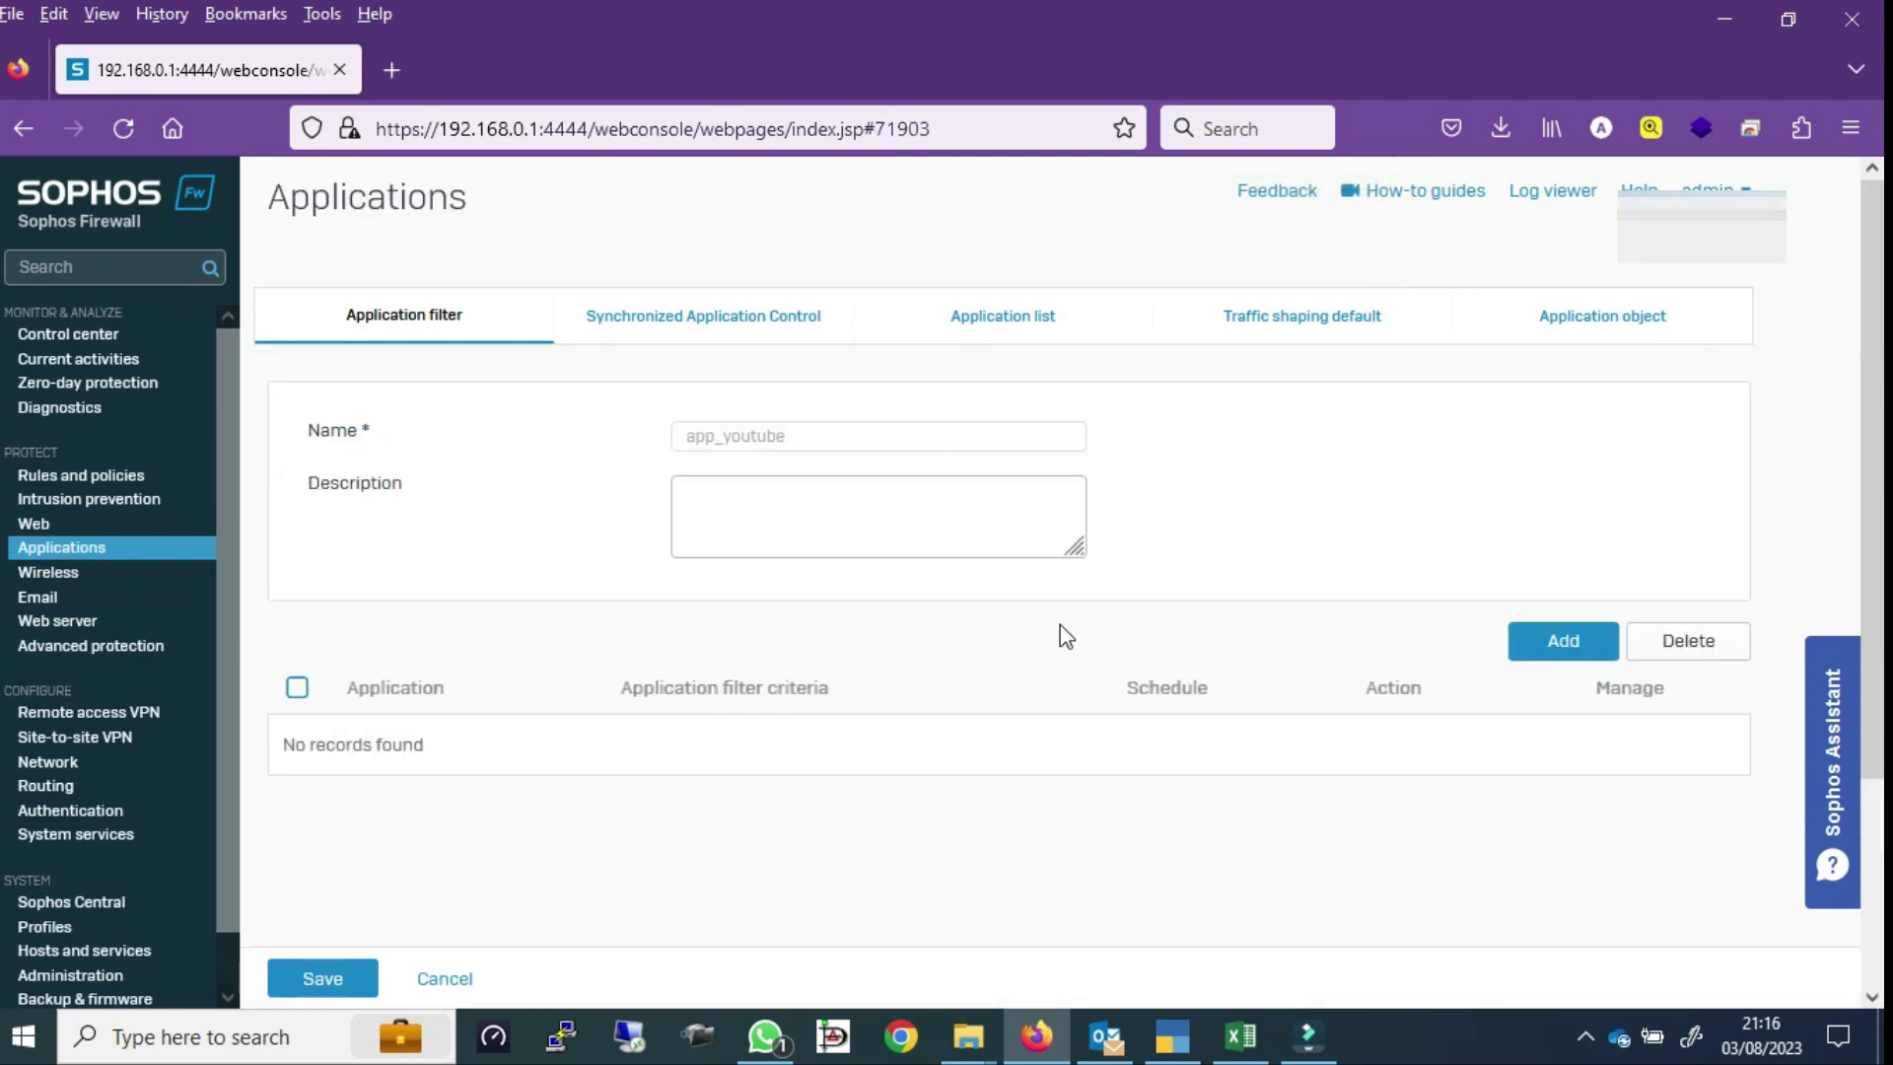
pyautogui.click(1518, 649)
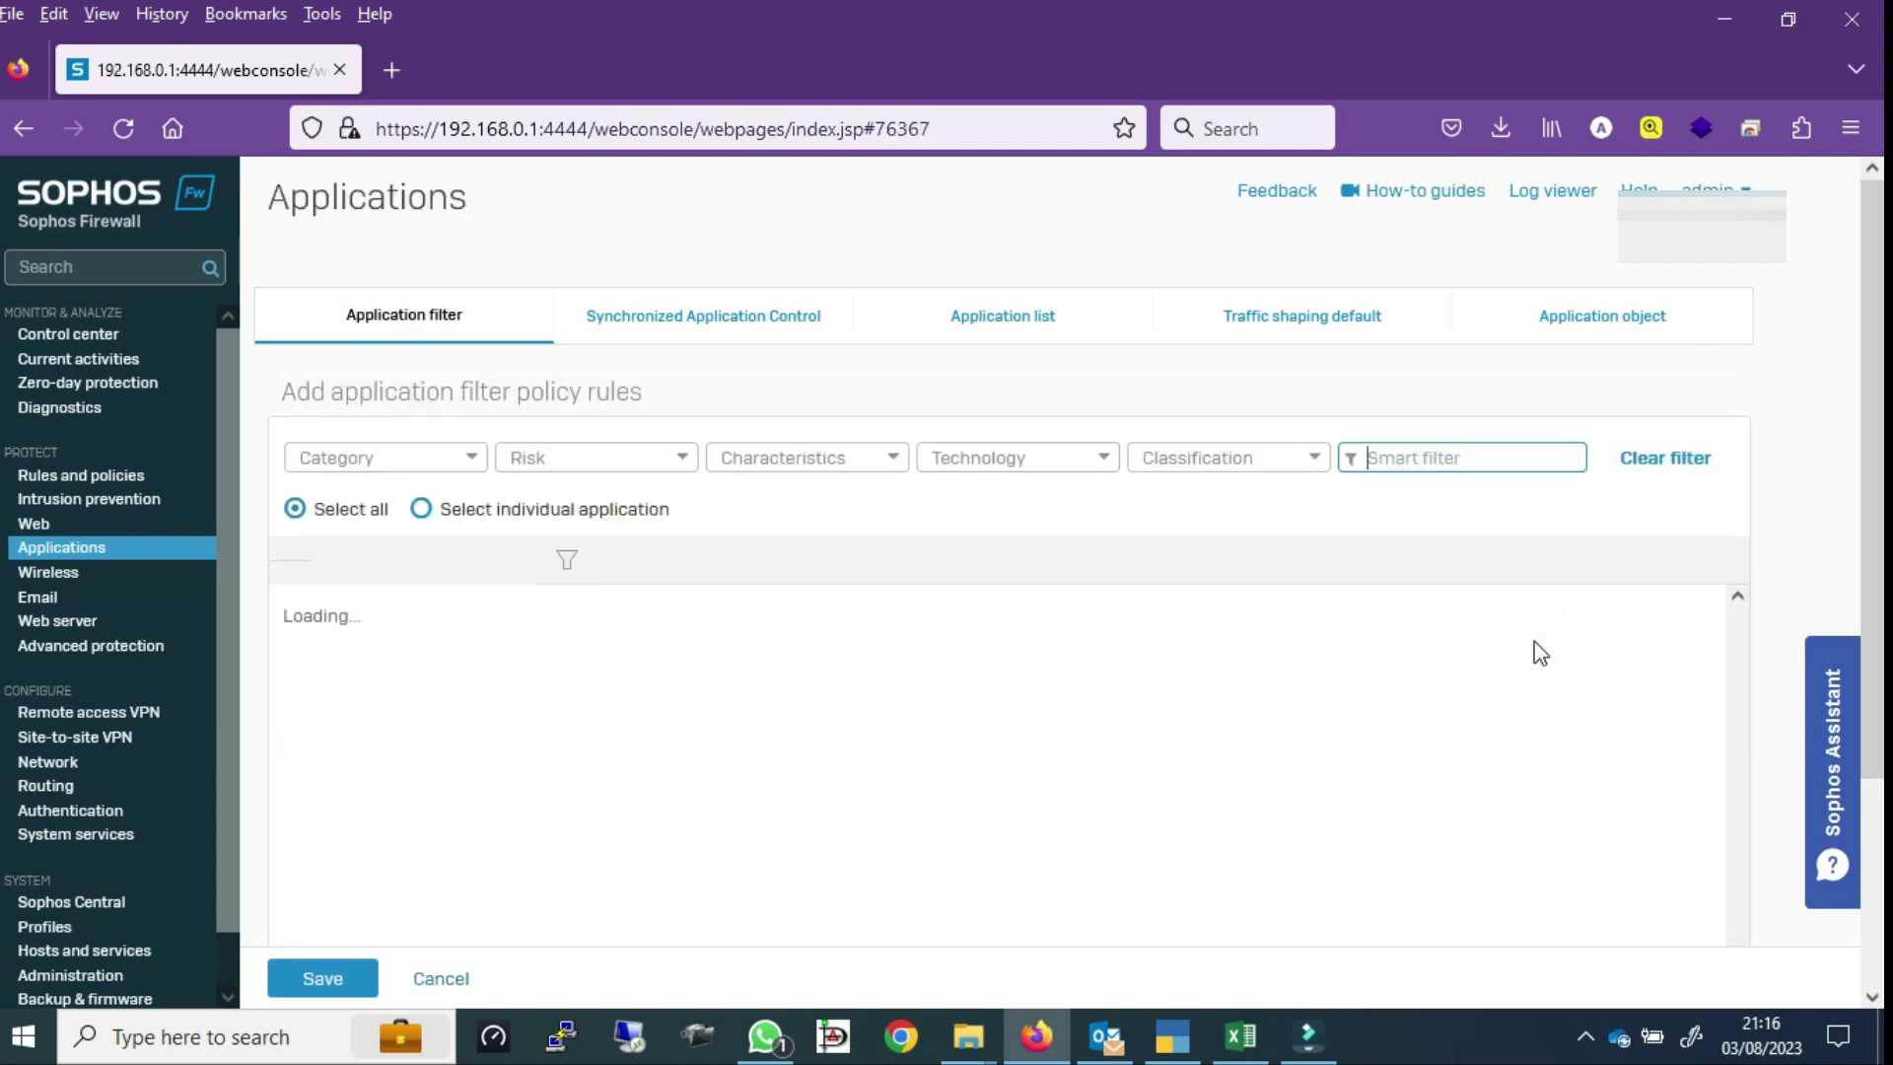
pyautogui.write('youtube')
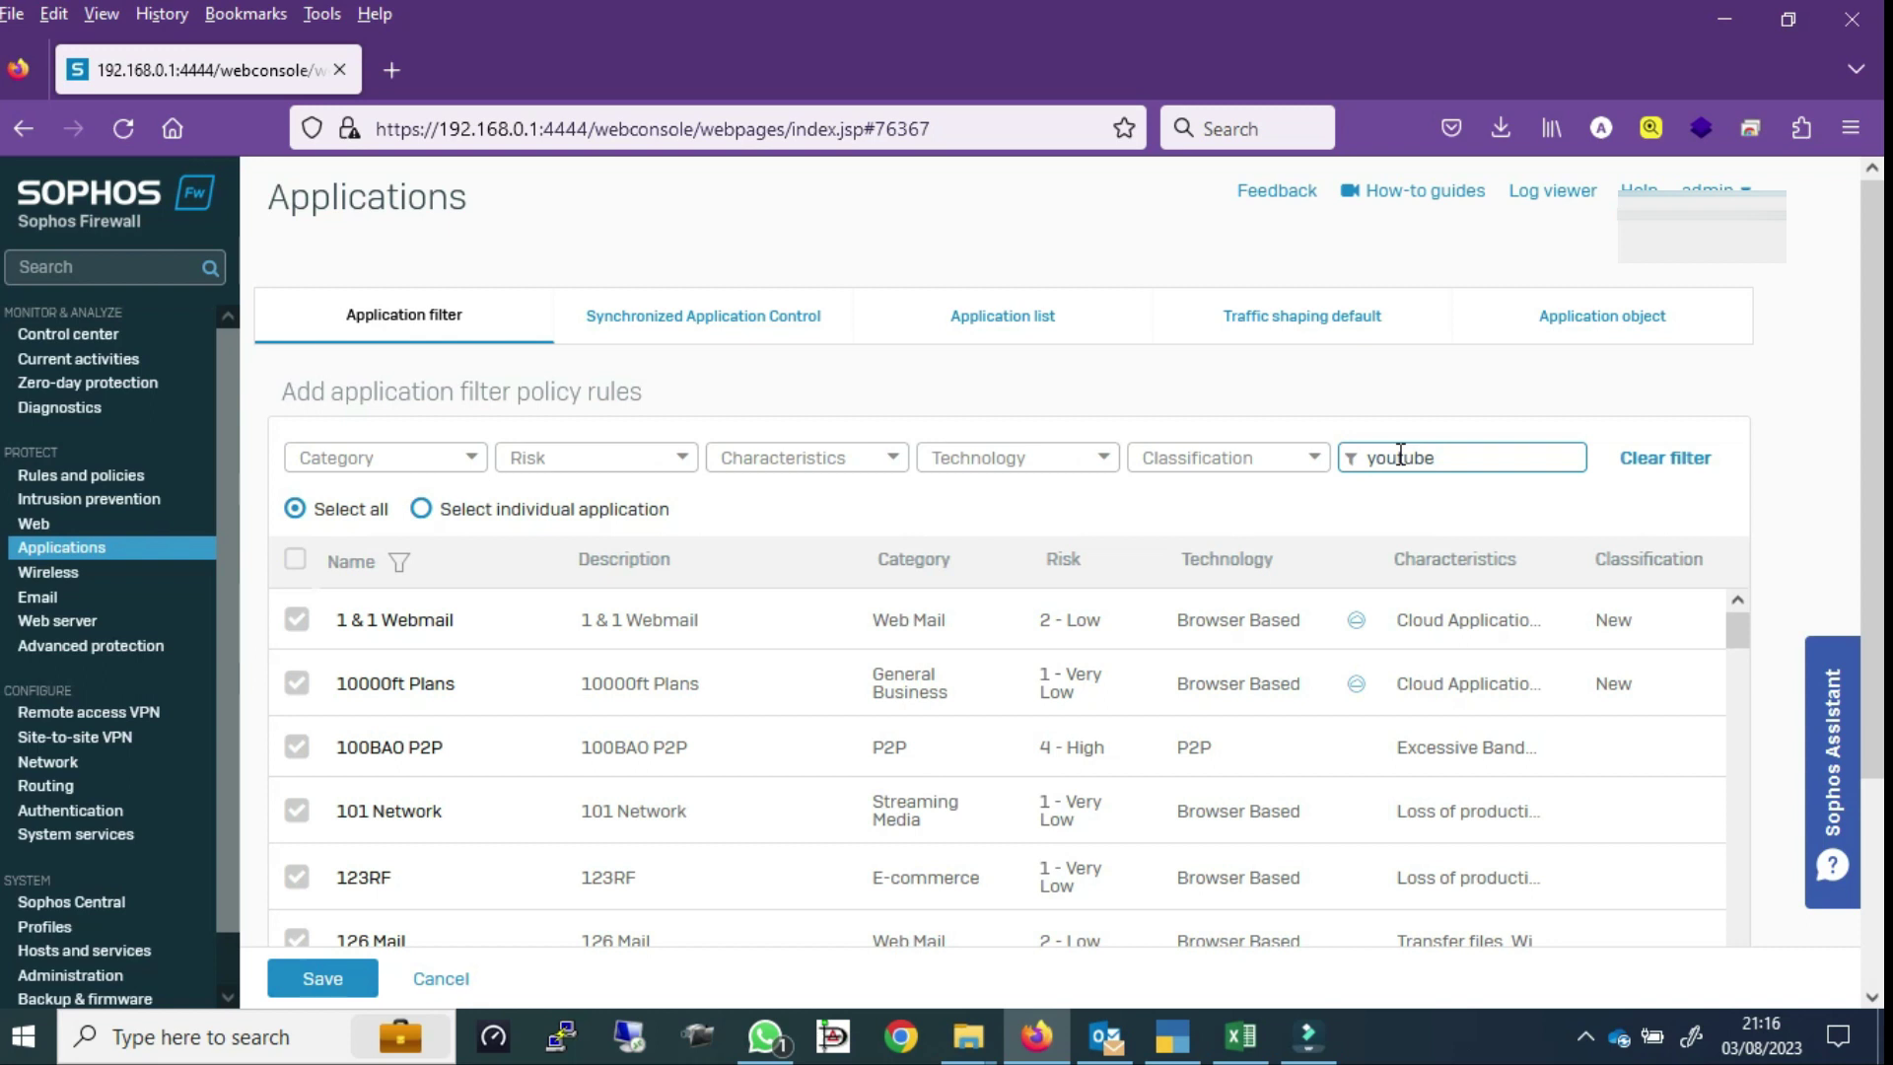
pyautogui.click(1654, 481)
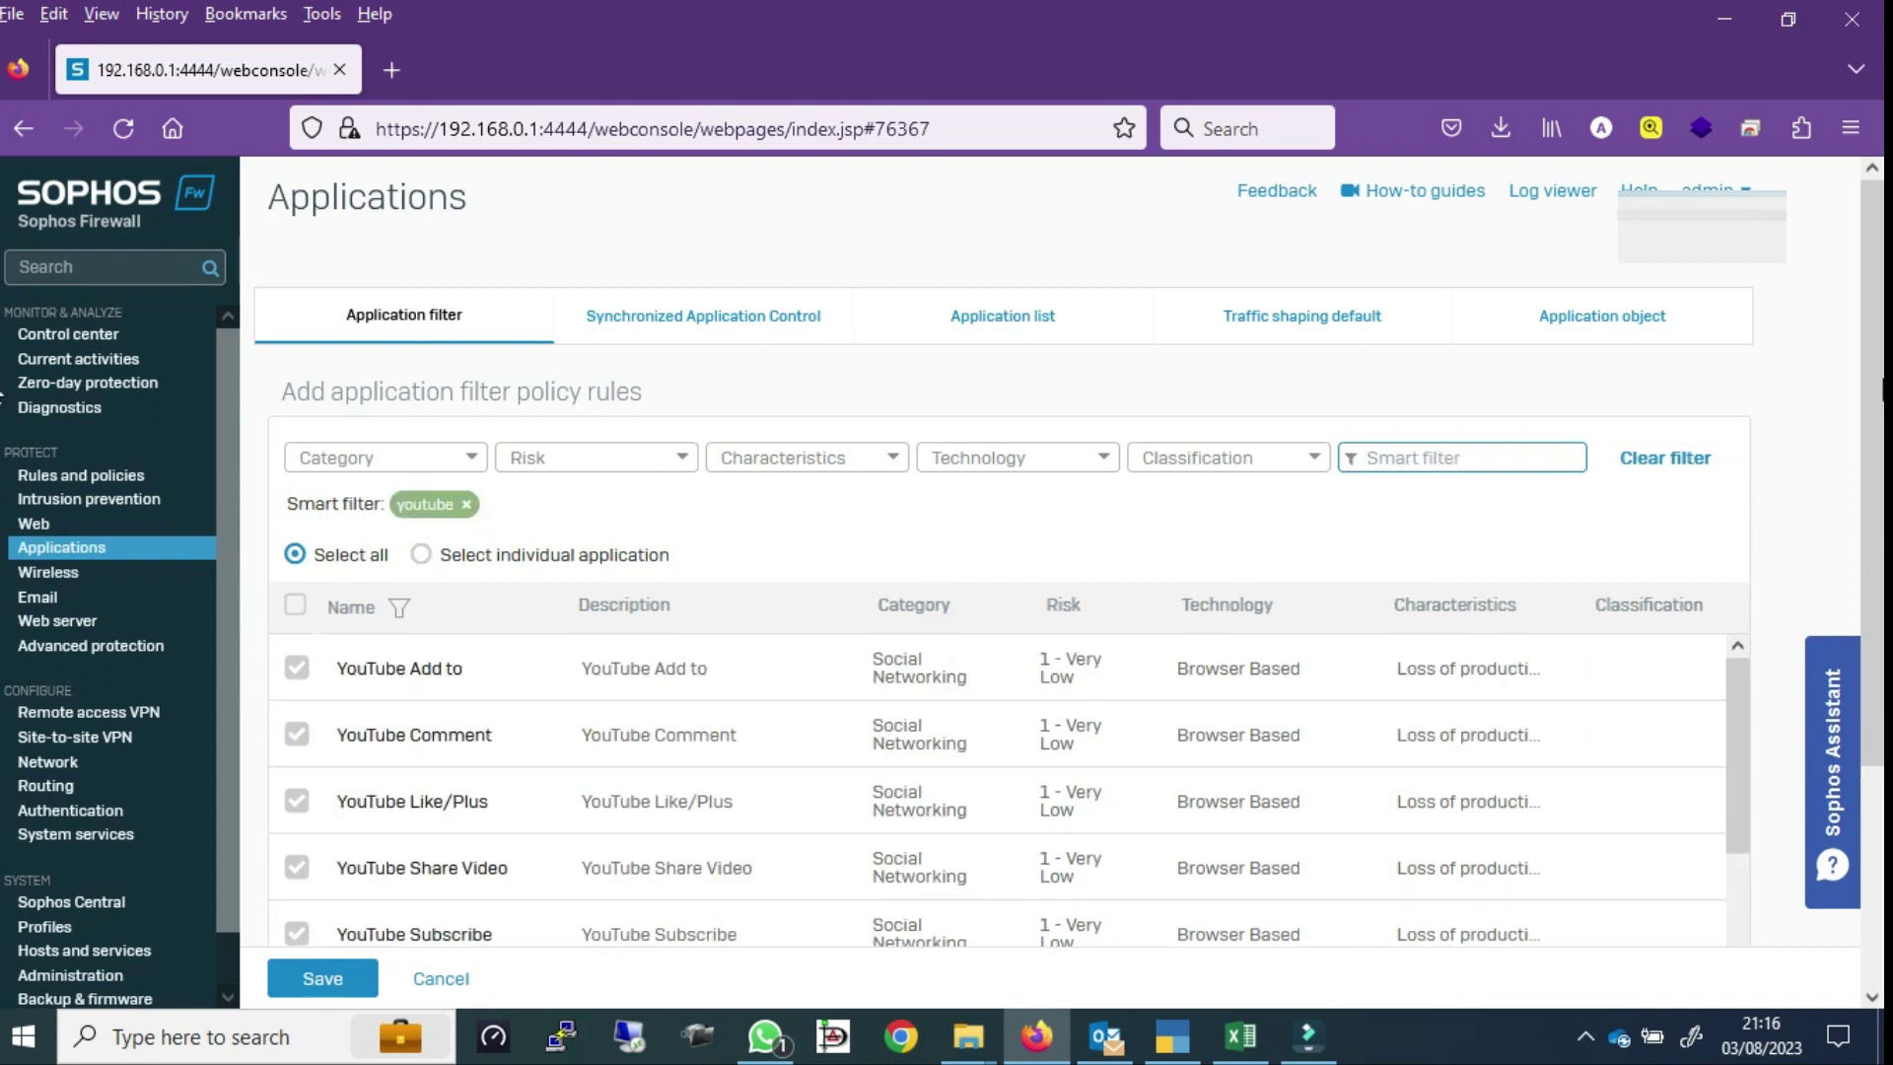
pyautogui.scroll(-3, 986, 641)
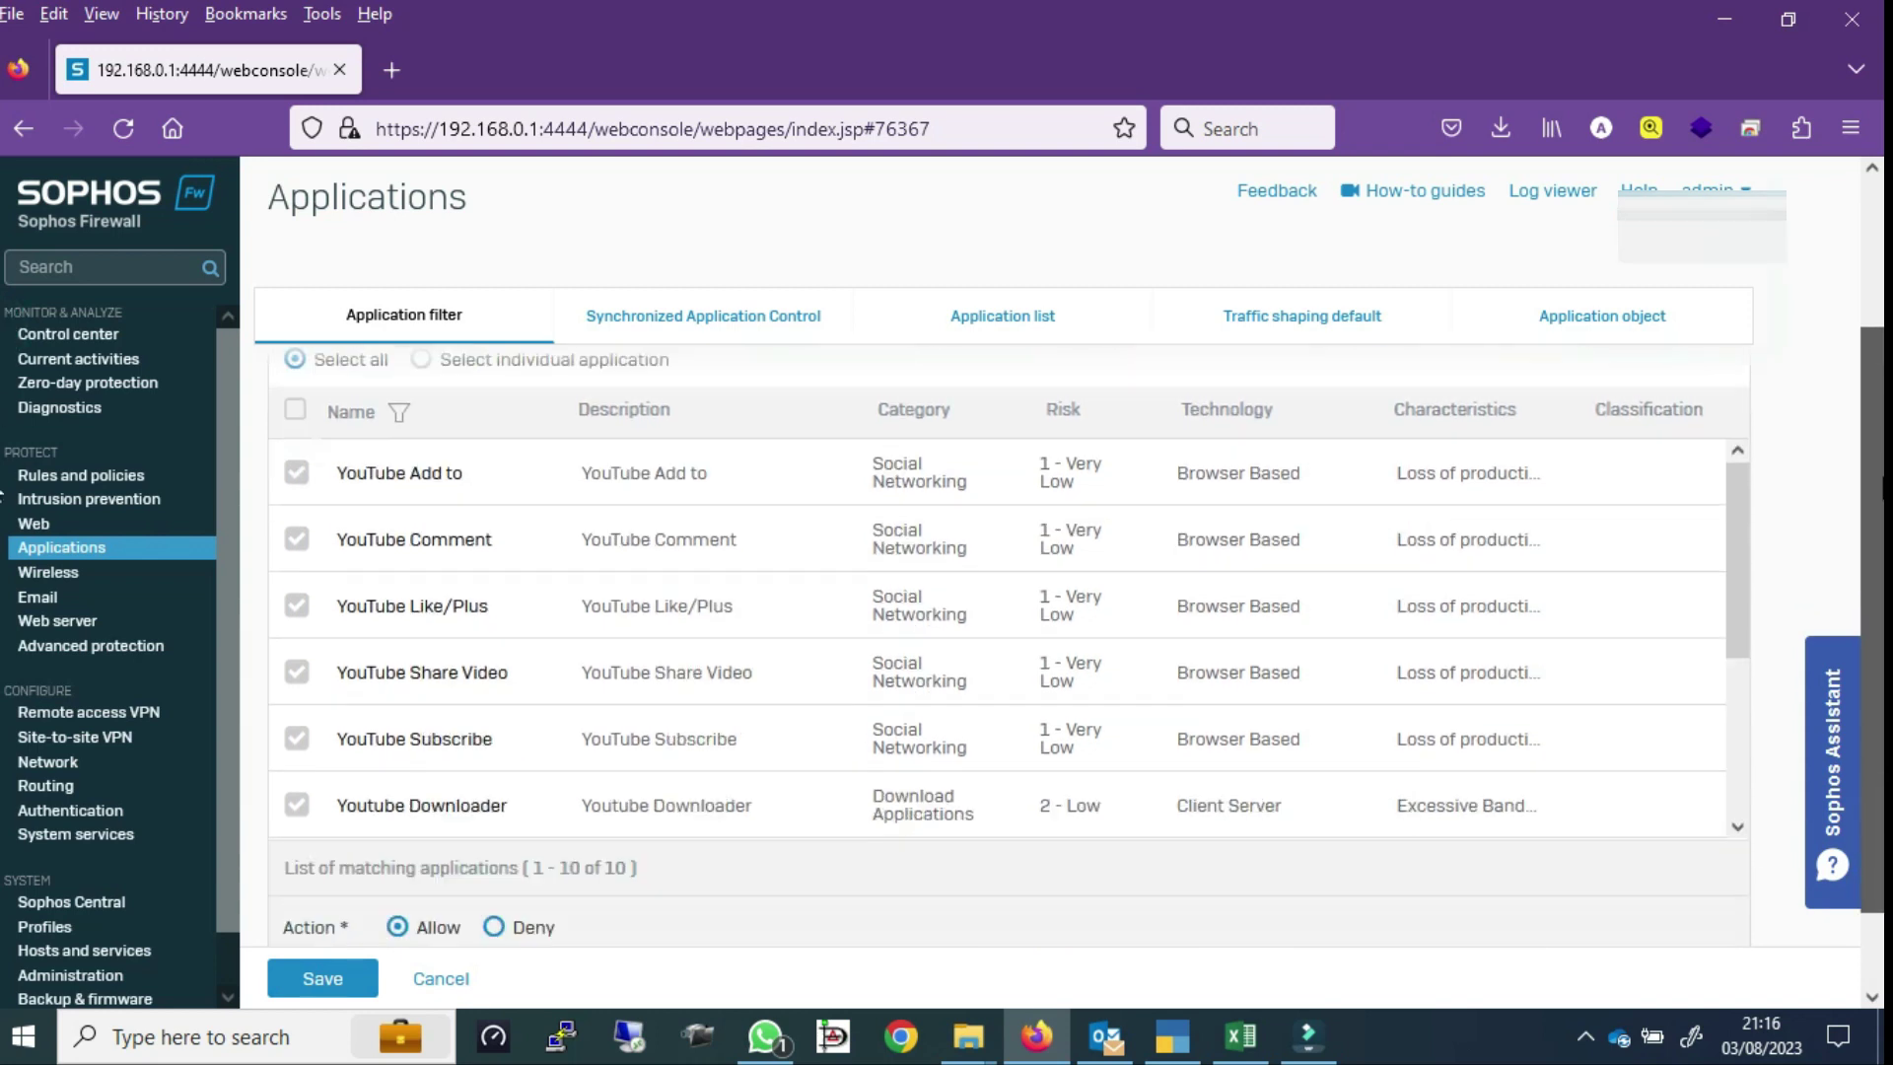
pyautogui.click(494, 832)
pyautogui.click(323, 974)
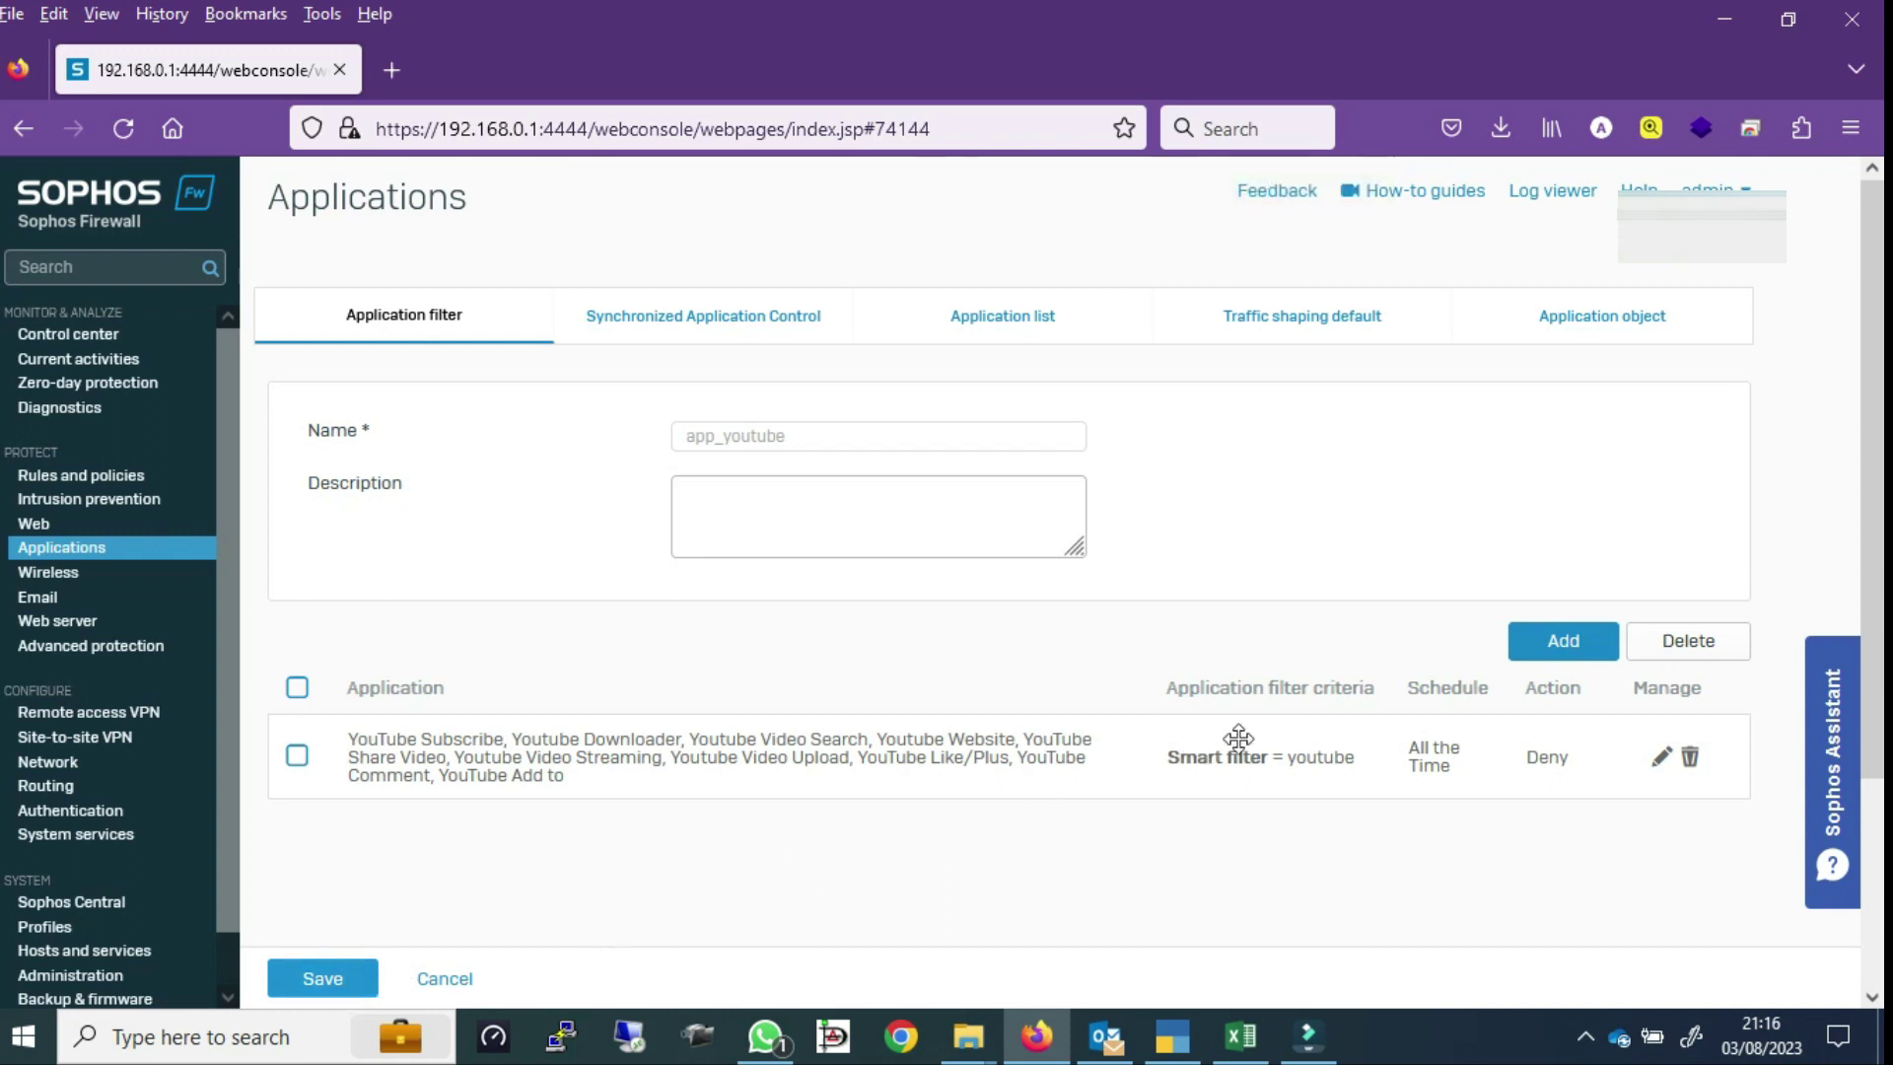
# Add another rule to the app_youtube filter that denies all applications matching the smart filter "news"
pyautogui.click(1560, 641)
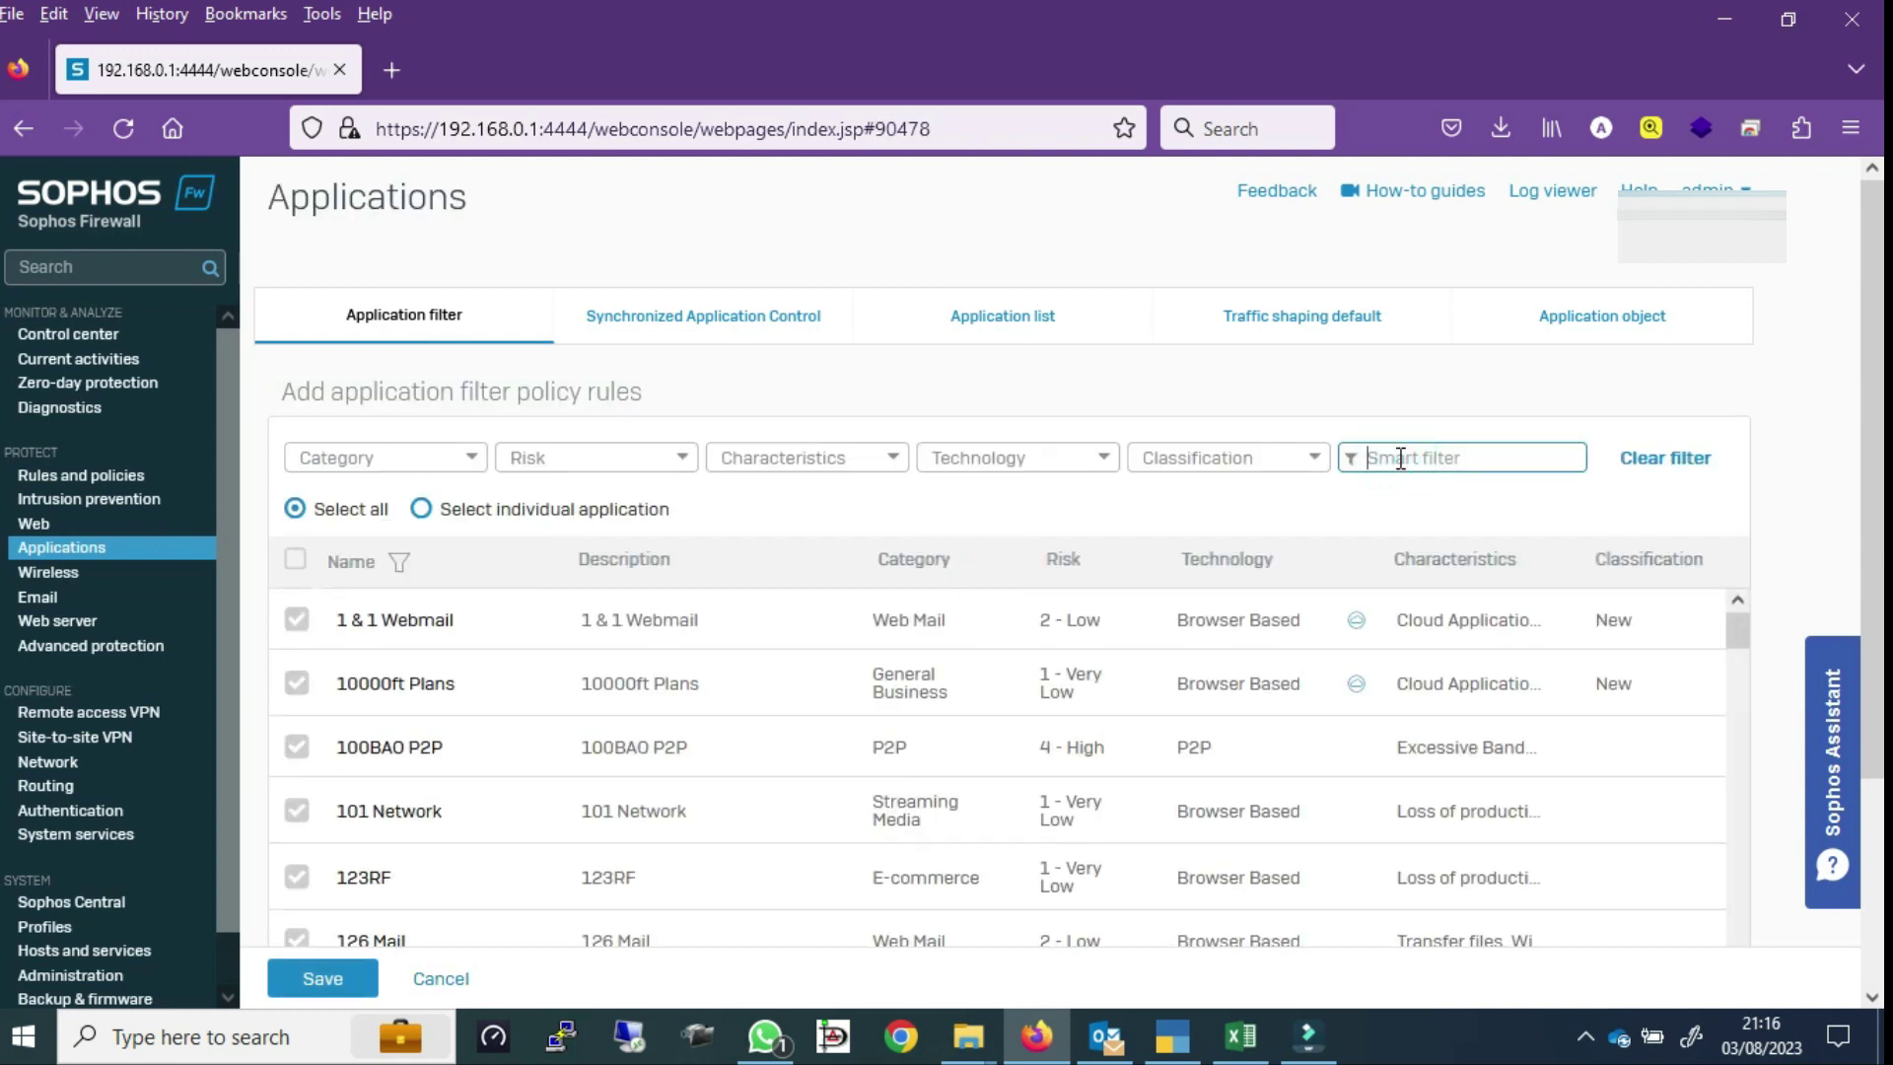
pyautogui.write('news')
pyautogui.press('Return')
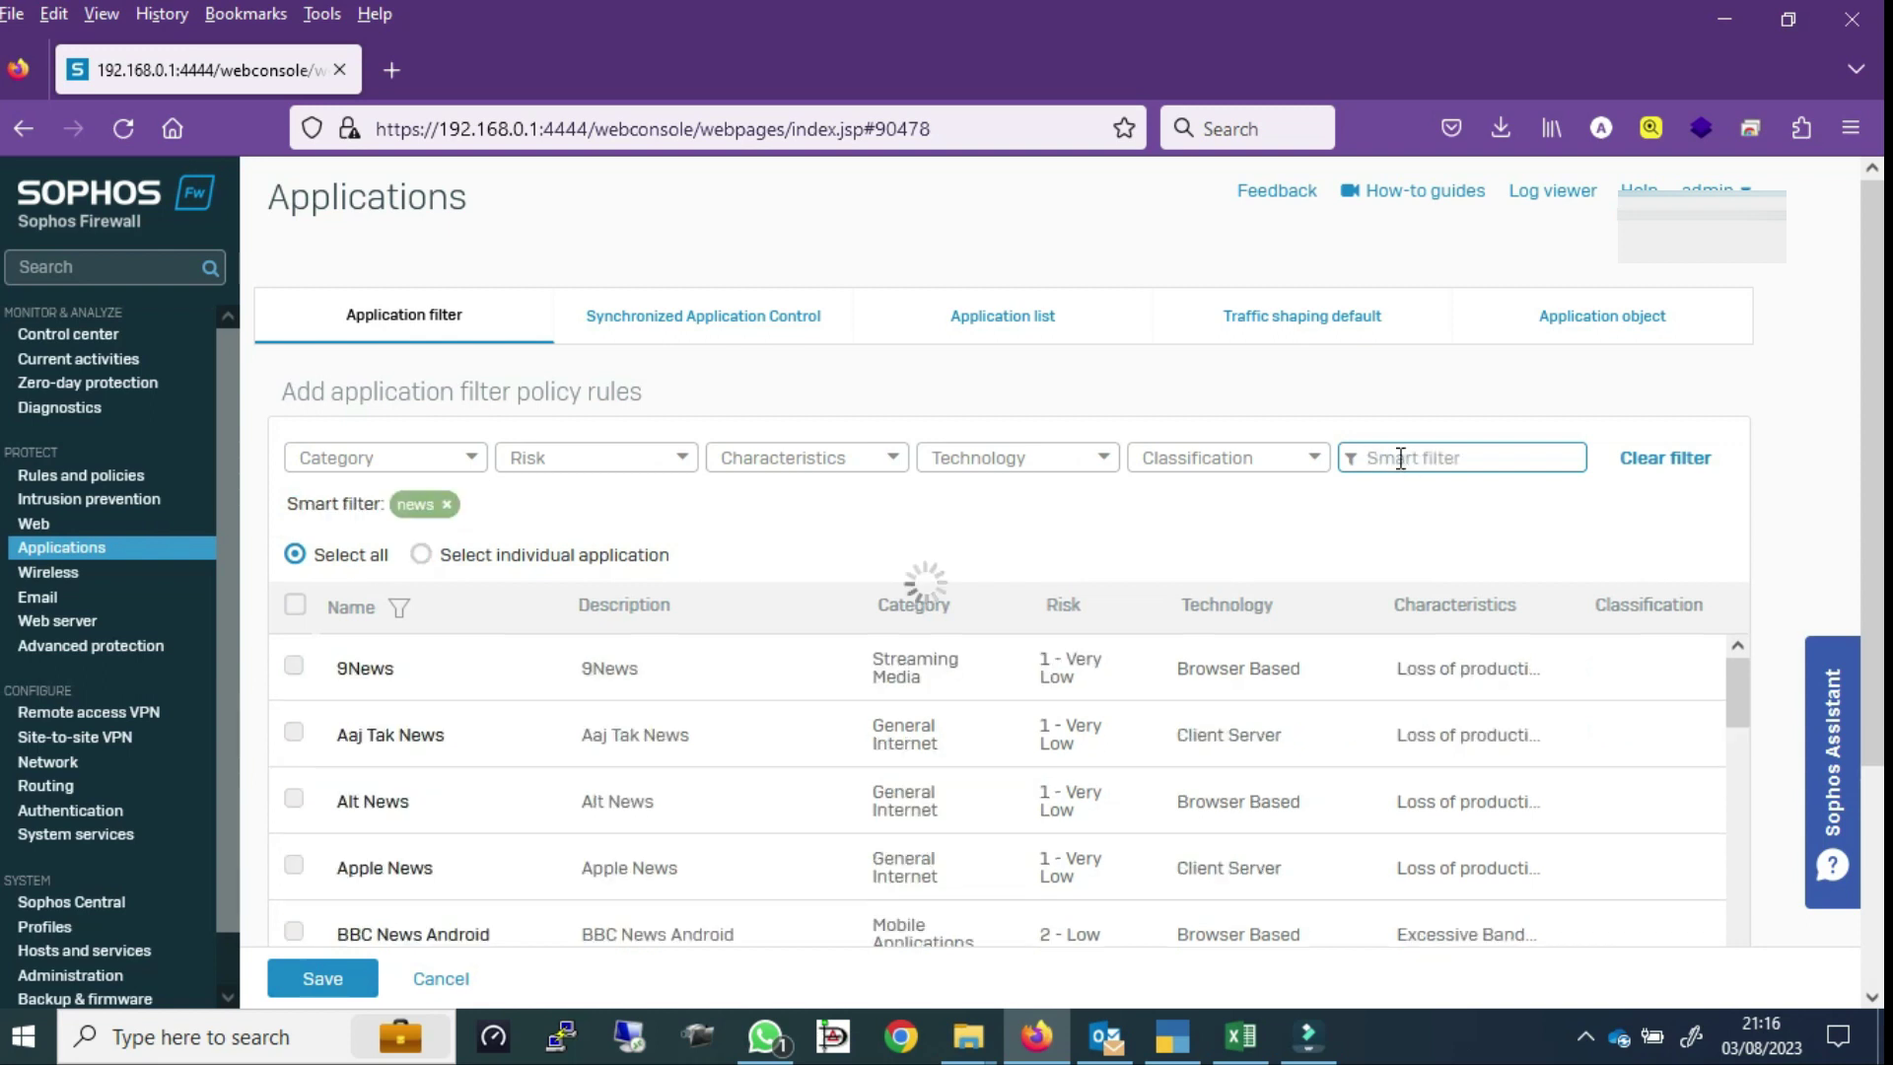
pyautogui.scroll(-3, 1828, 412)
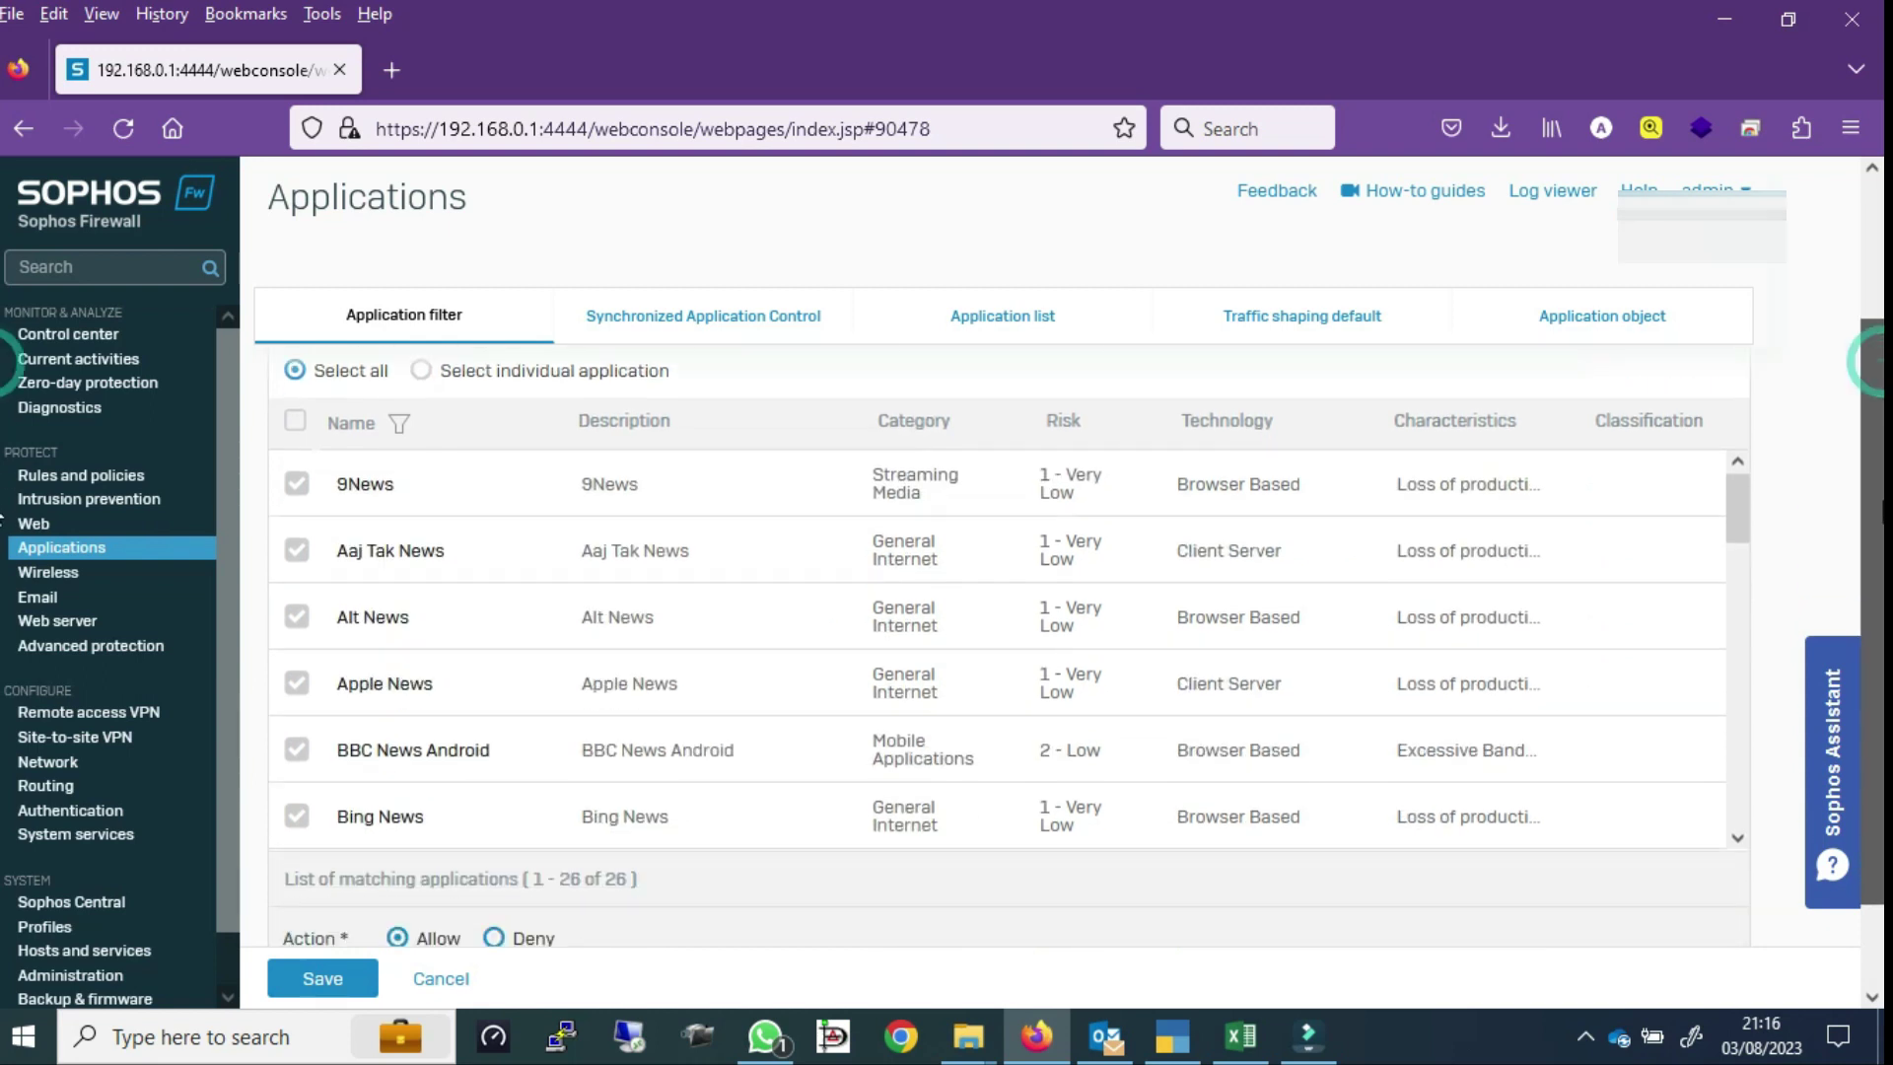
pyautogui.click(494, 833)
pyautogui.click(317, 976)
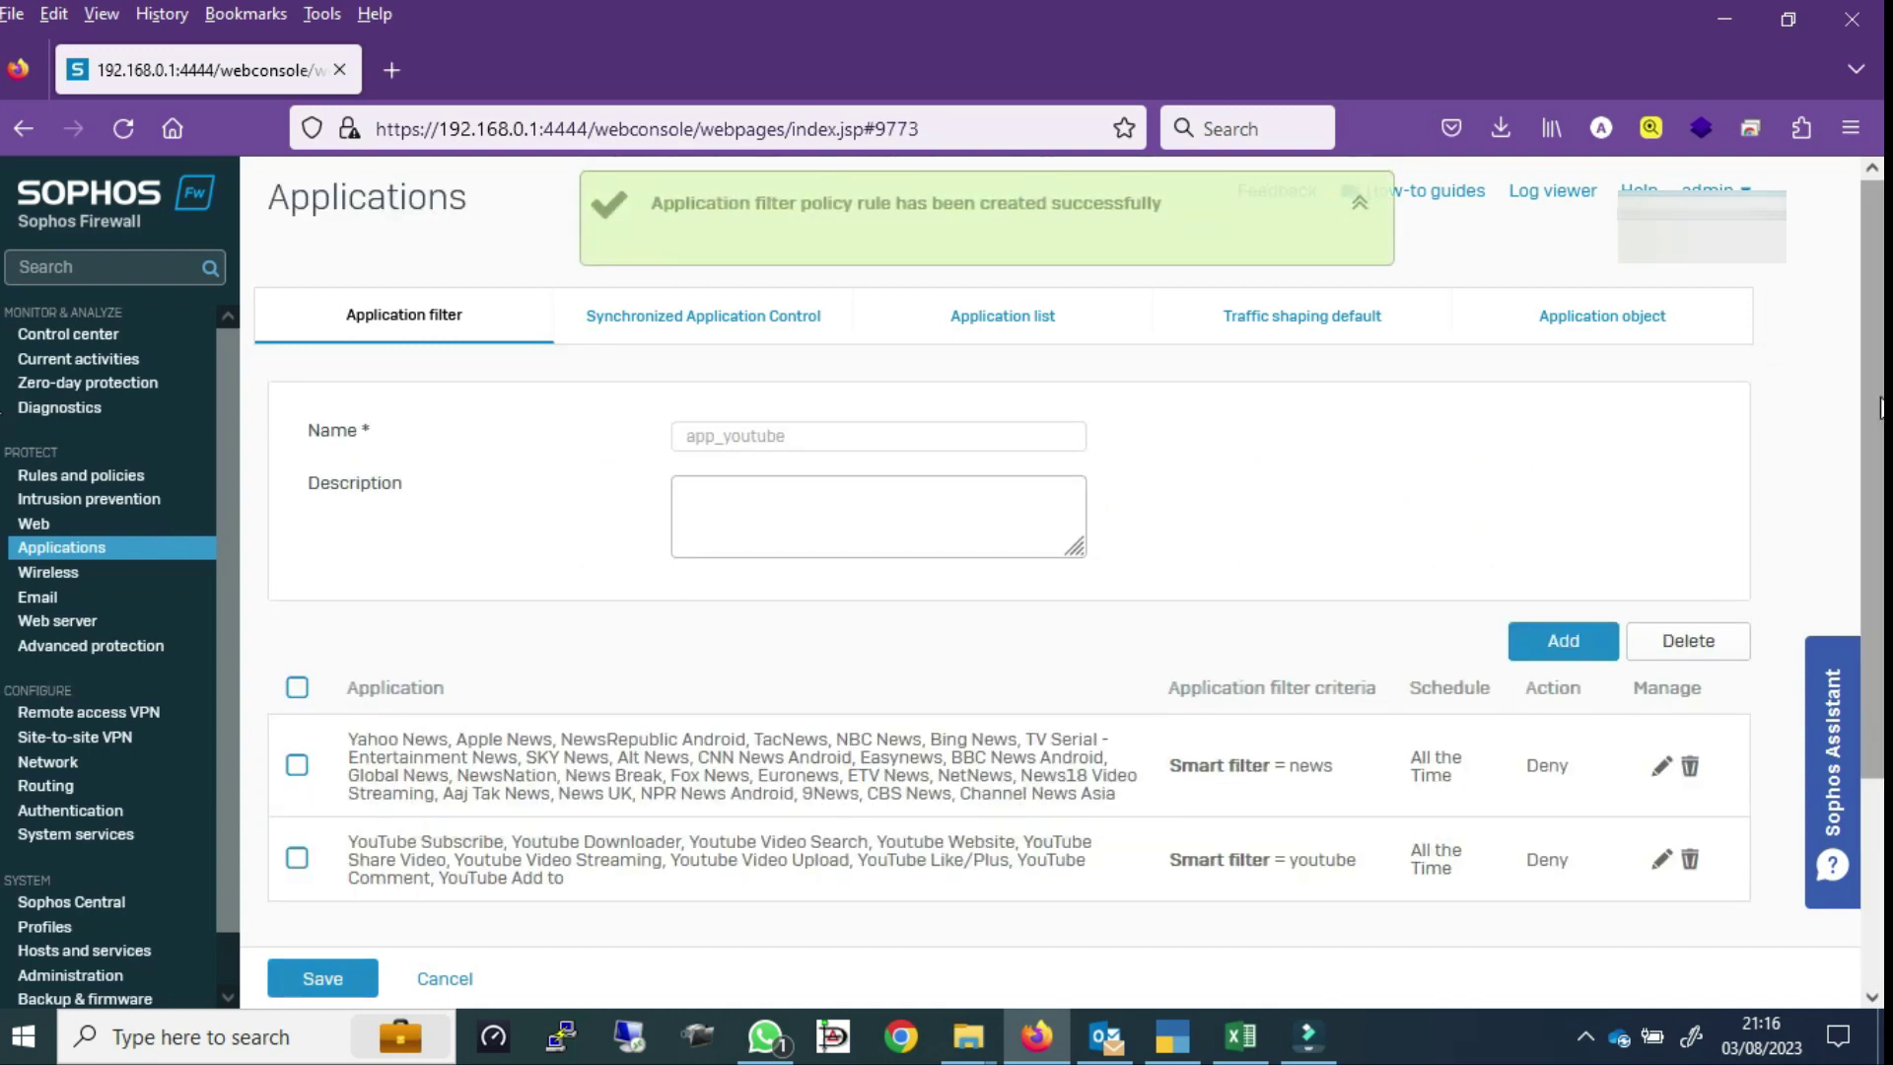
pyautogui.scroll(-1, 1881, 409)
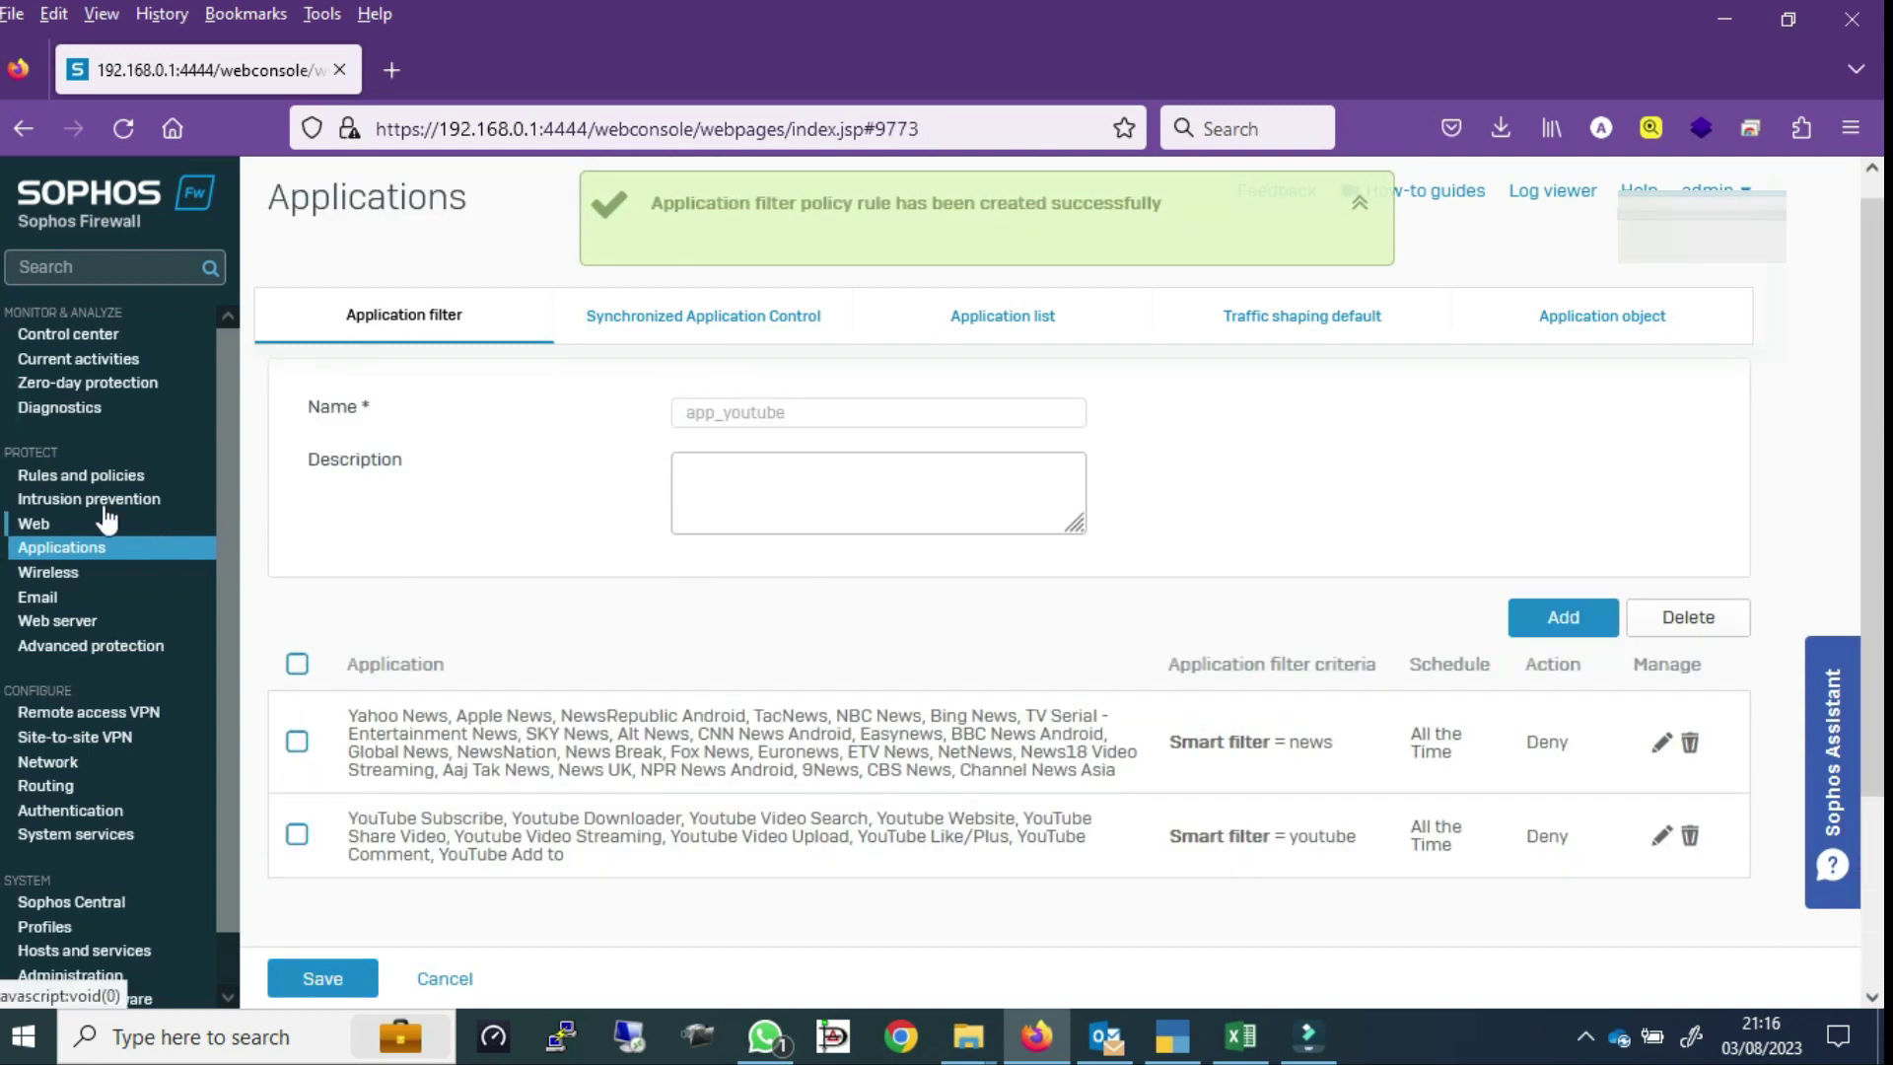
# Set the application control policy of the #Default_Network_Policy firewall rule to app_youtube and save the rule
pyautogui.click(108, 481)
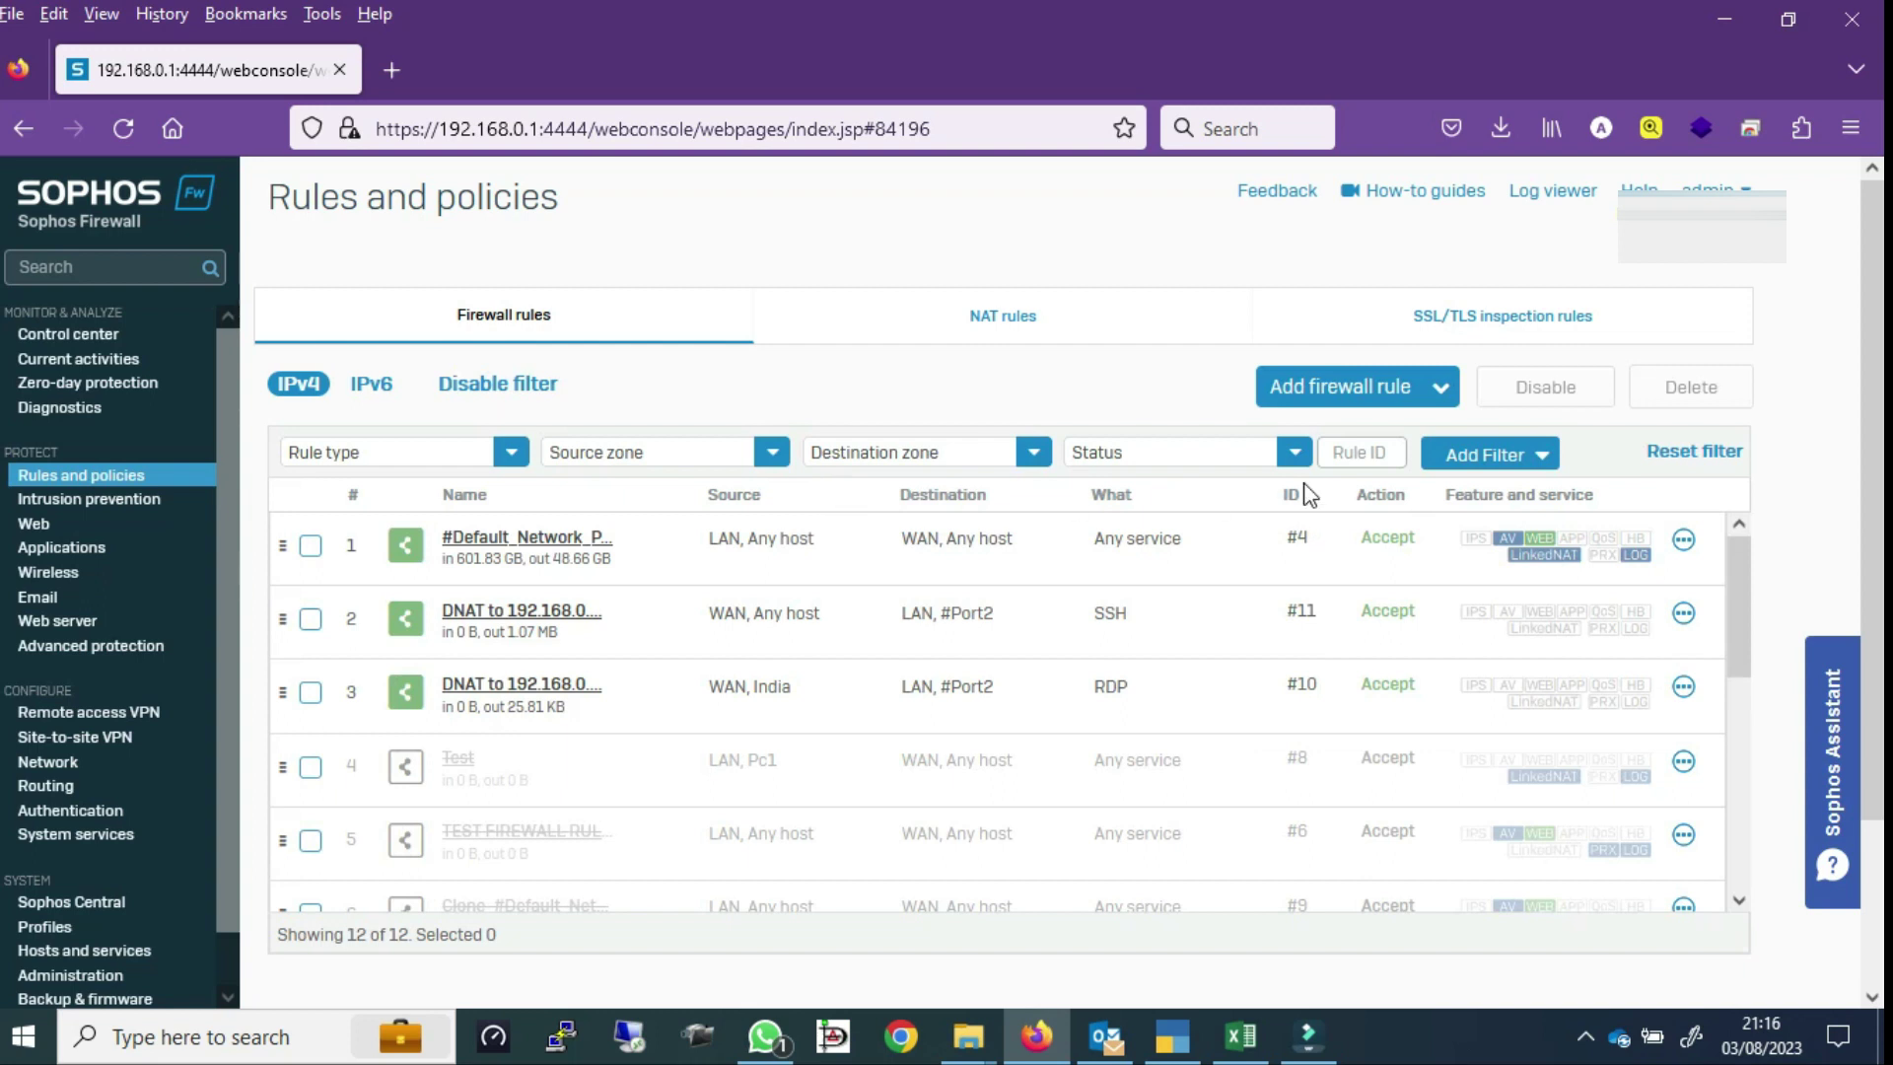
pyautogui.click(1682, 544)
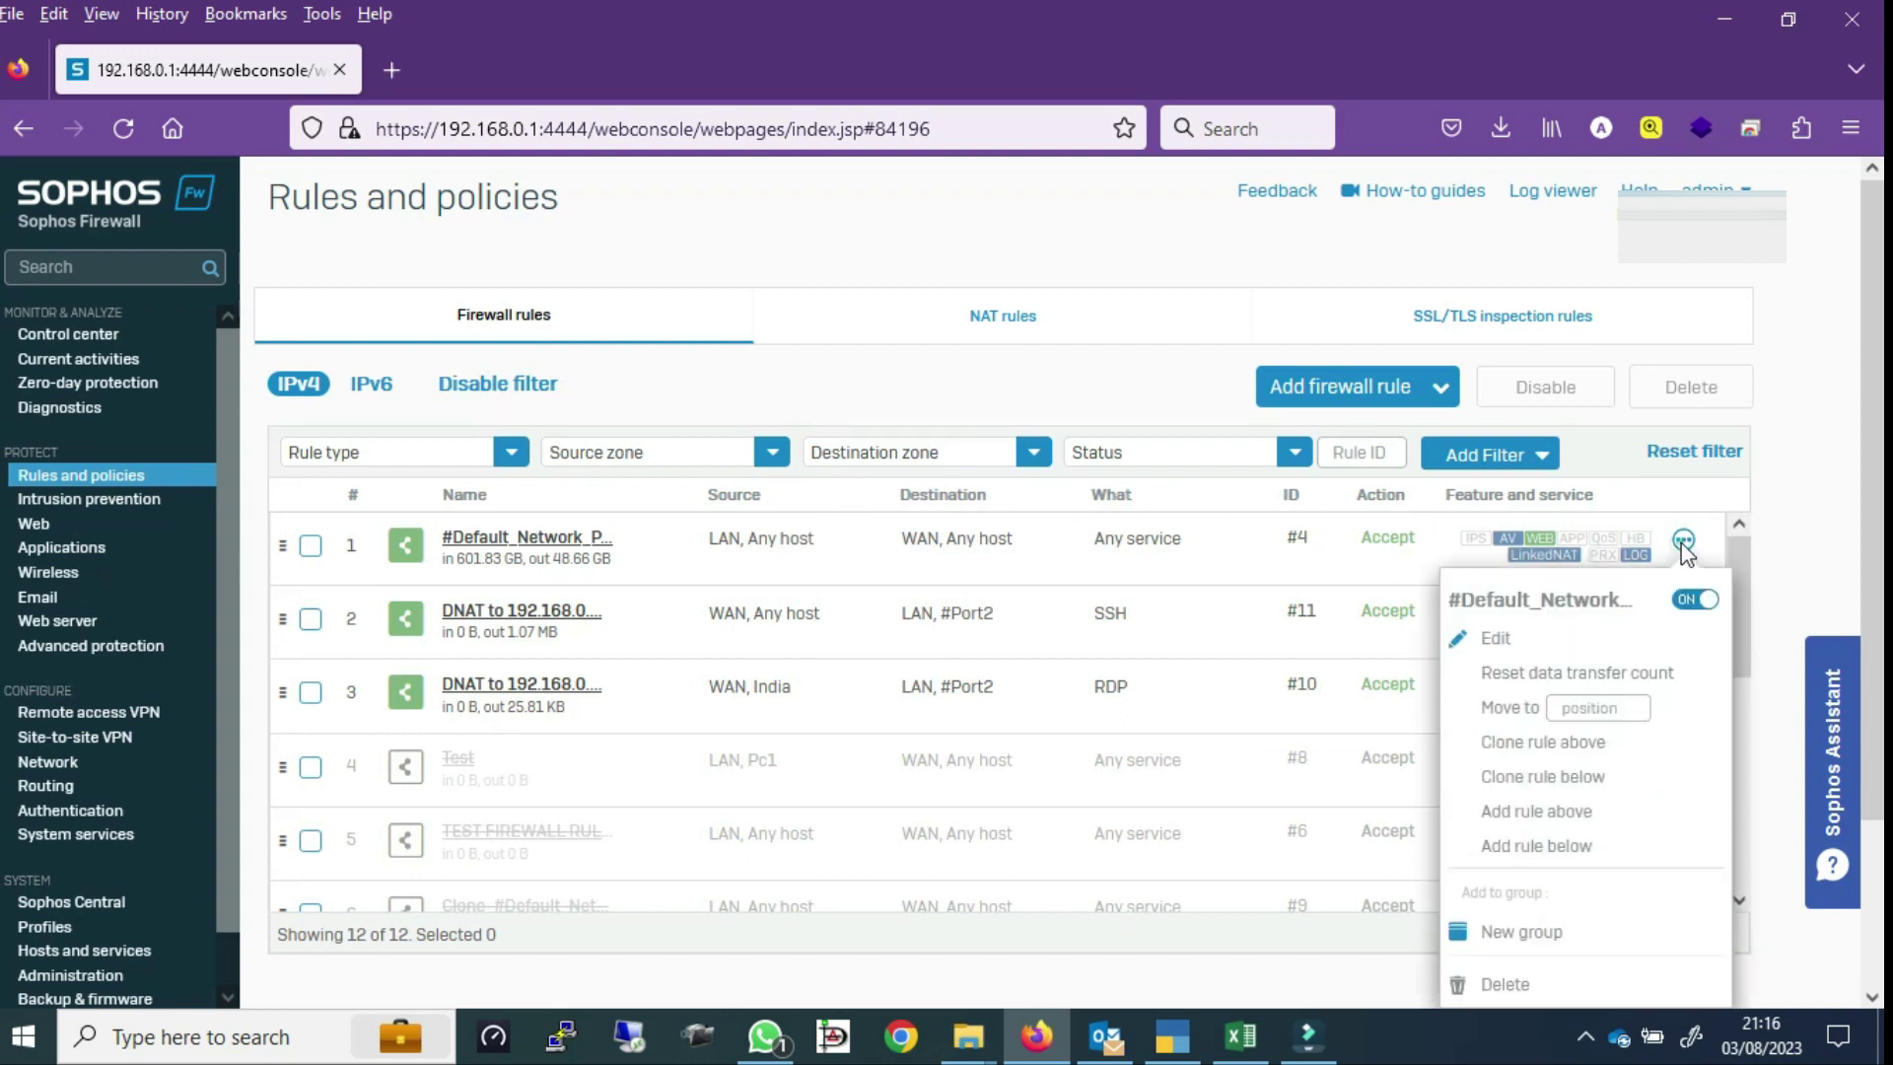
pyautogui.click(1496, 639)
pyautogui.scroll(-4, 1500, 642)
pyautogui.scroll(-6, 0, 448)
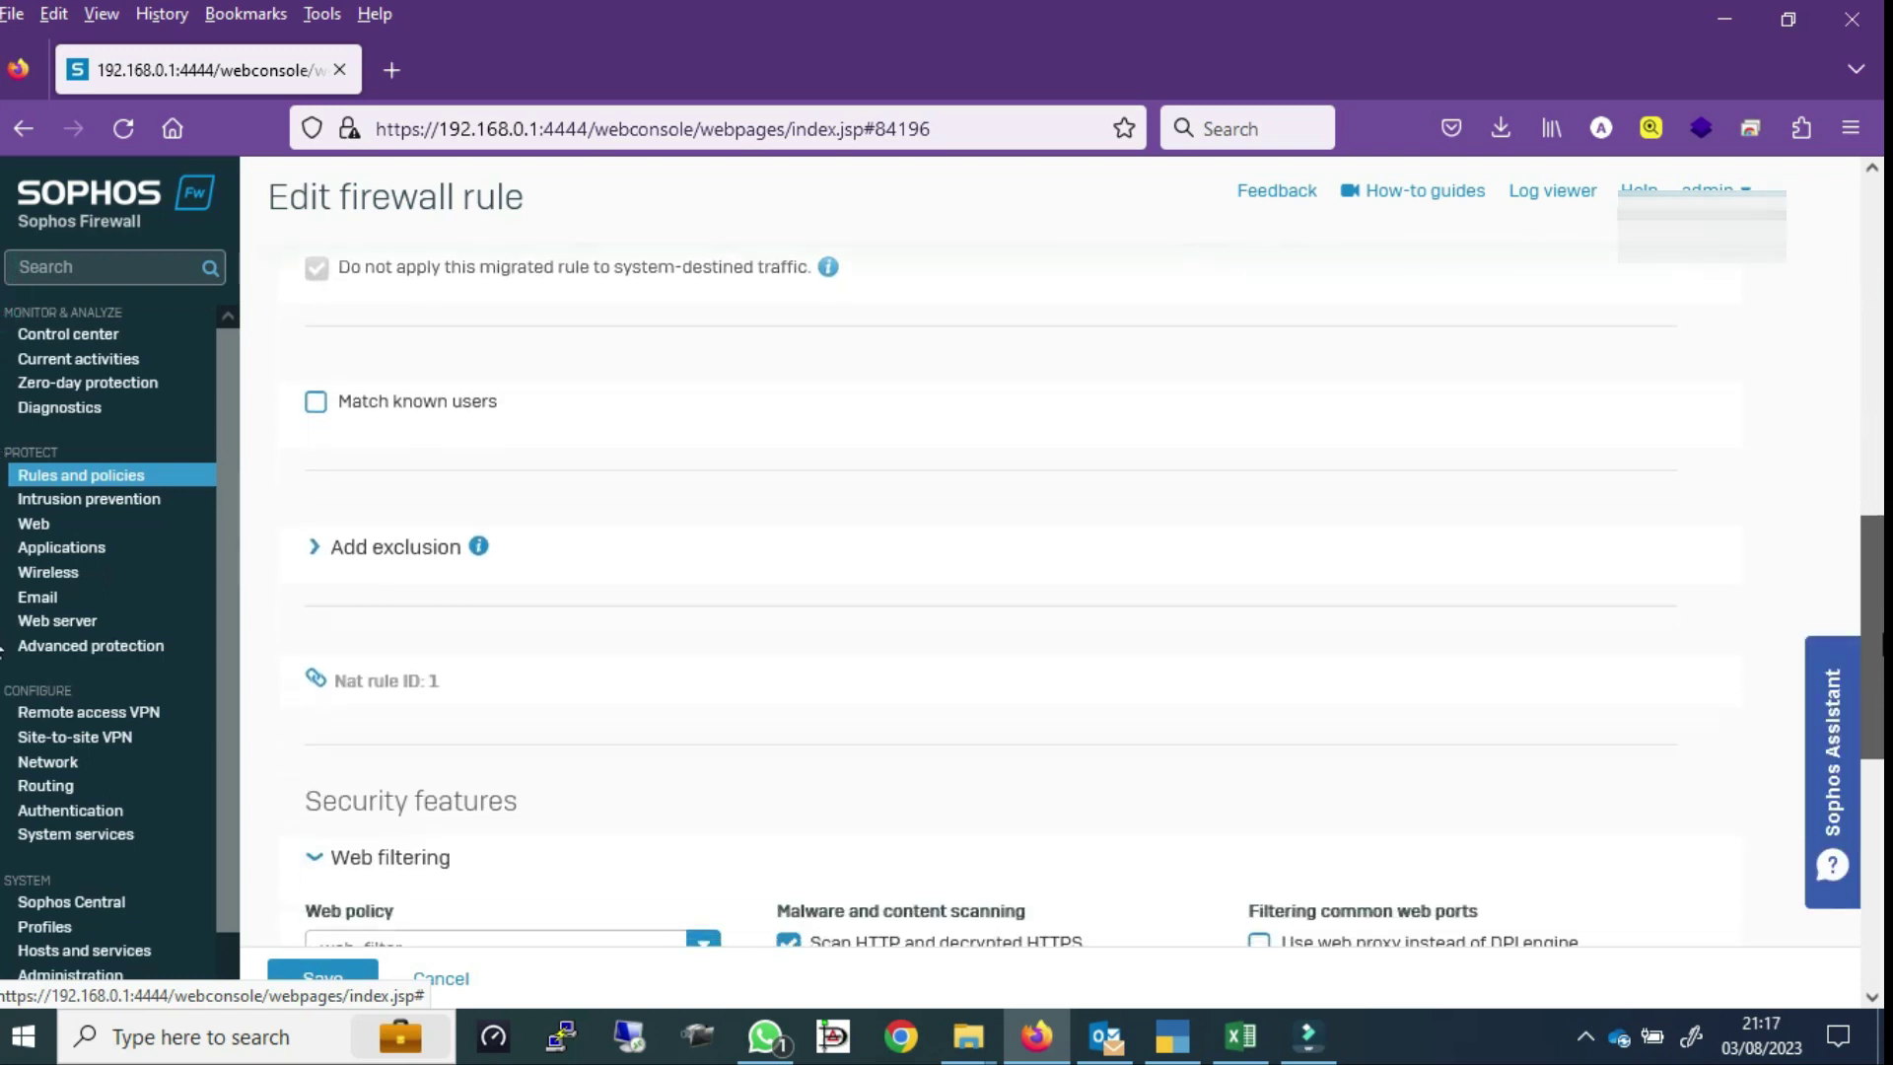
pyautogui.scroll(-5, 2, 646)
pyautogui.scroll(-2, 2, 808)
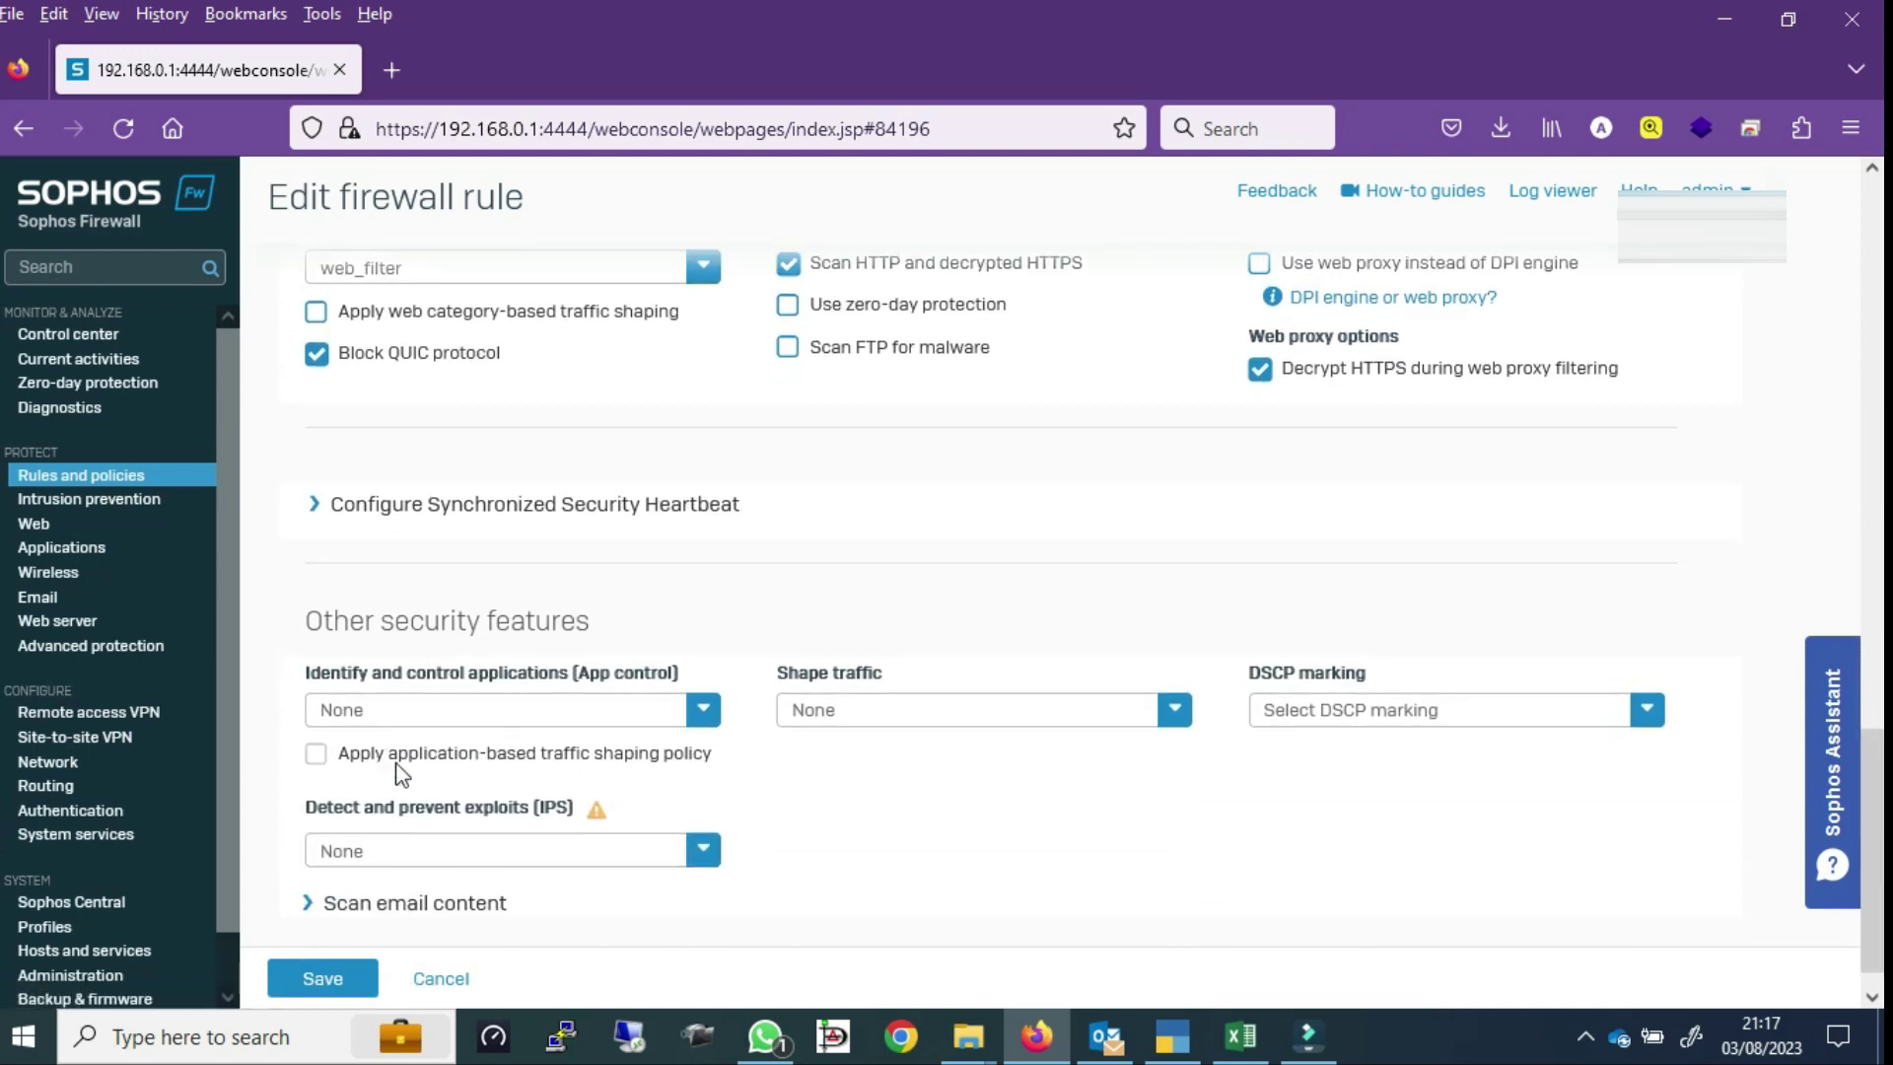
pyautogui.click(700, 714)
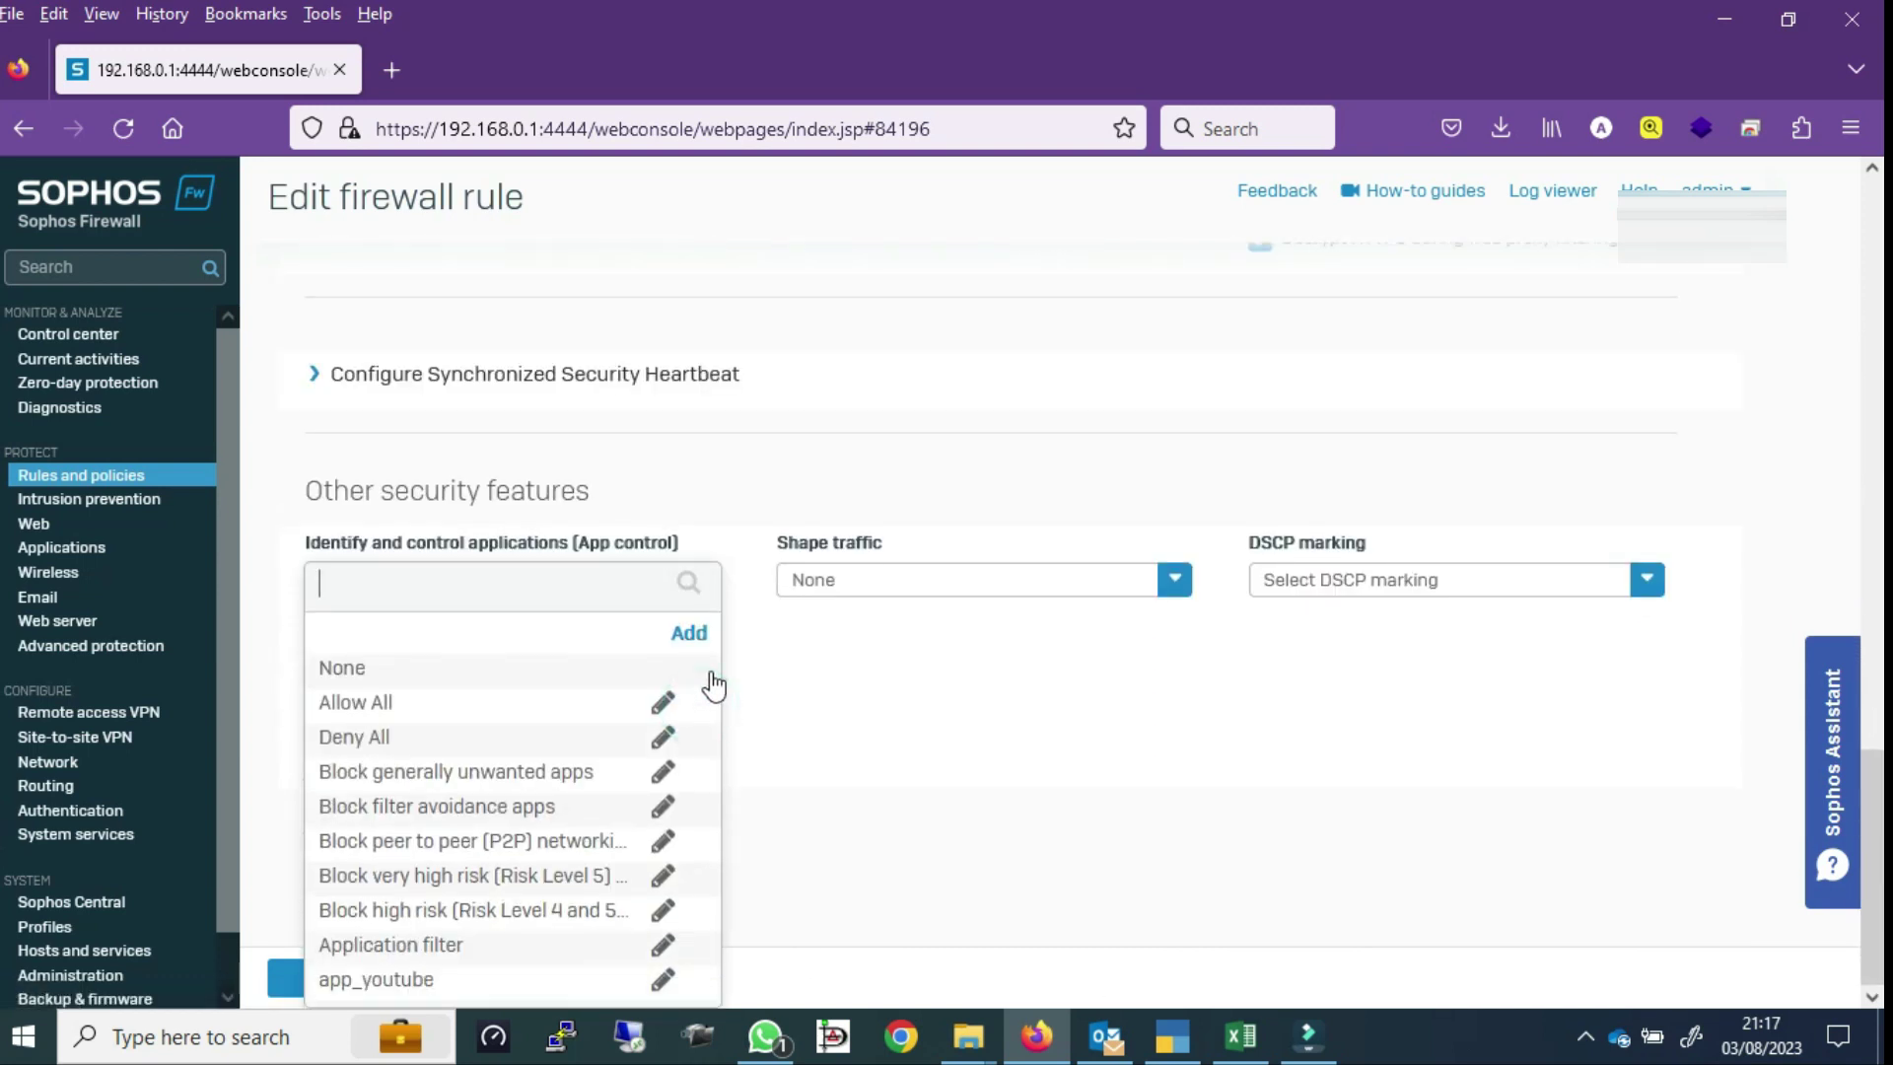
pyautogui.click(417, 980)
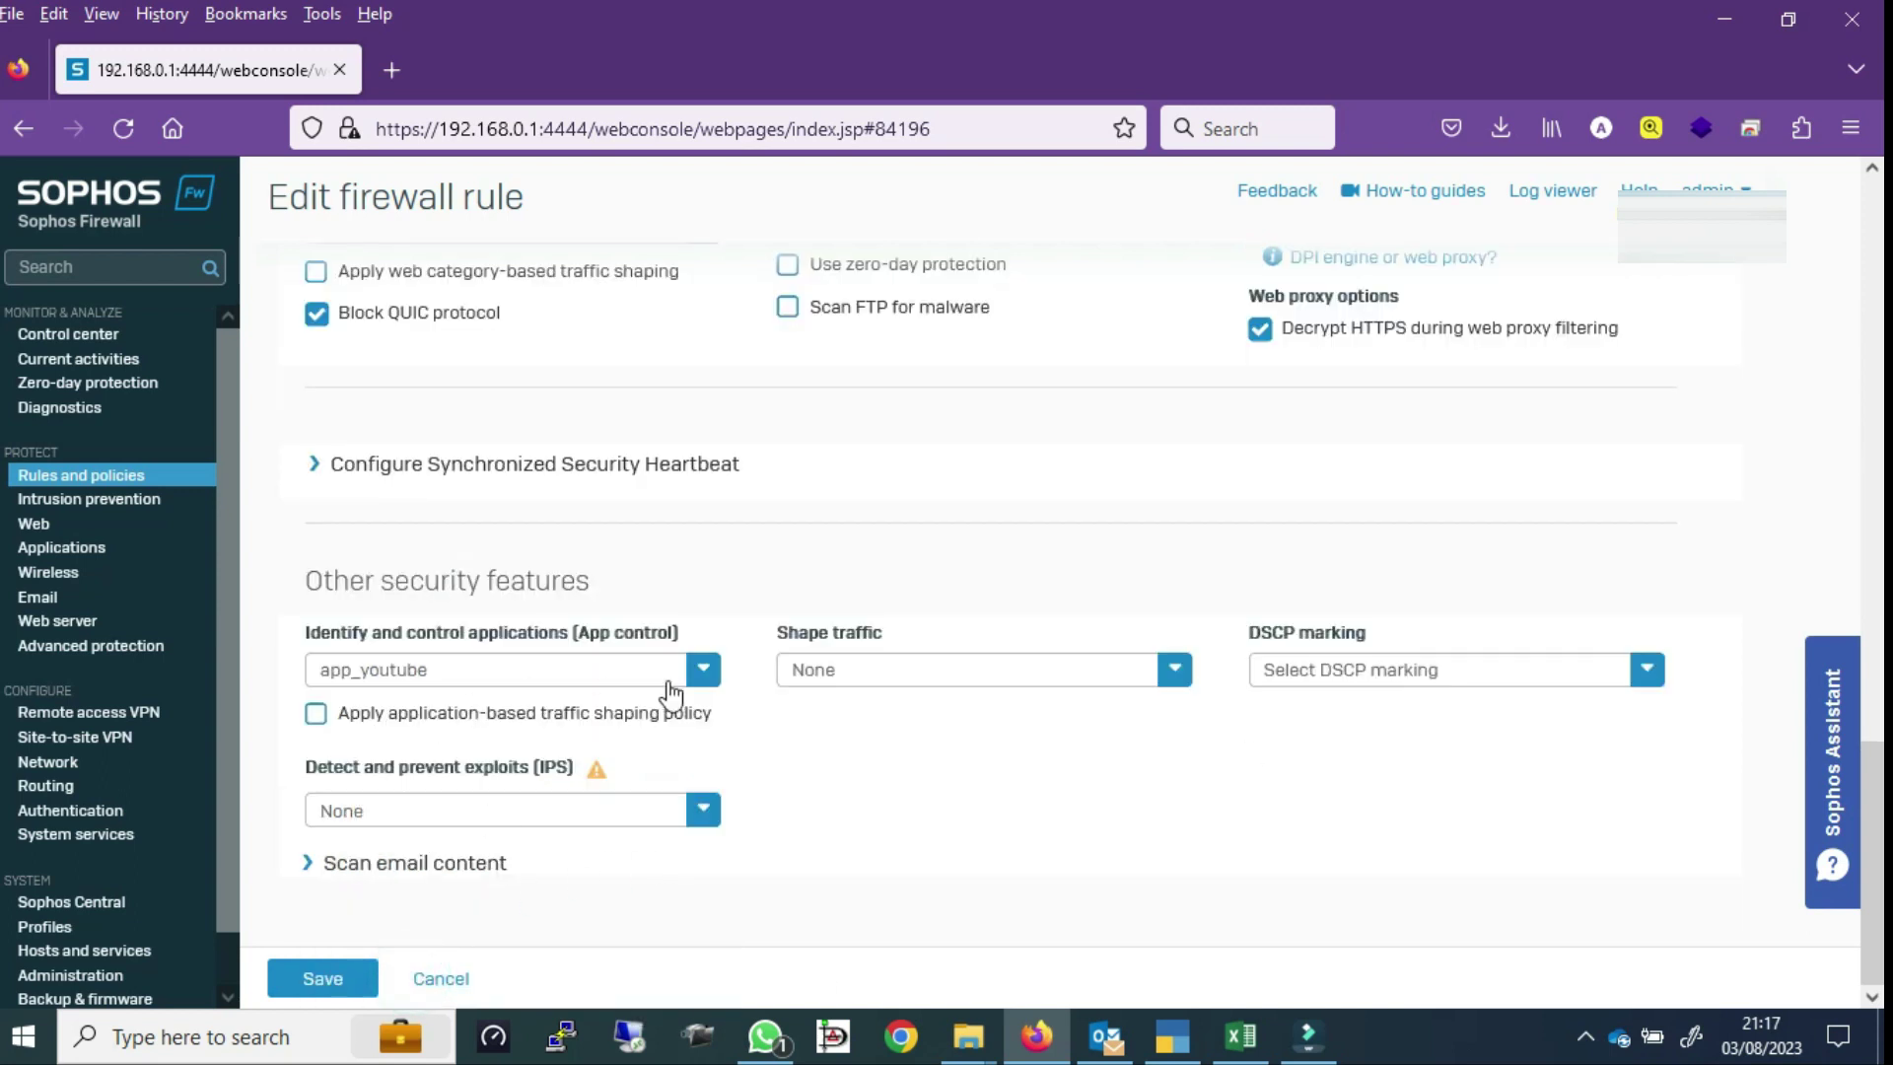
pyautogui.click(322, 988)
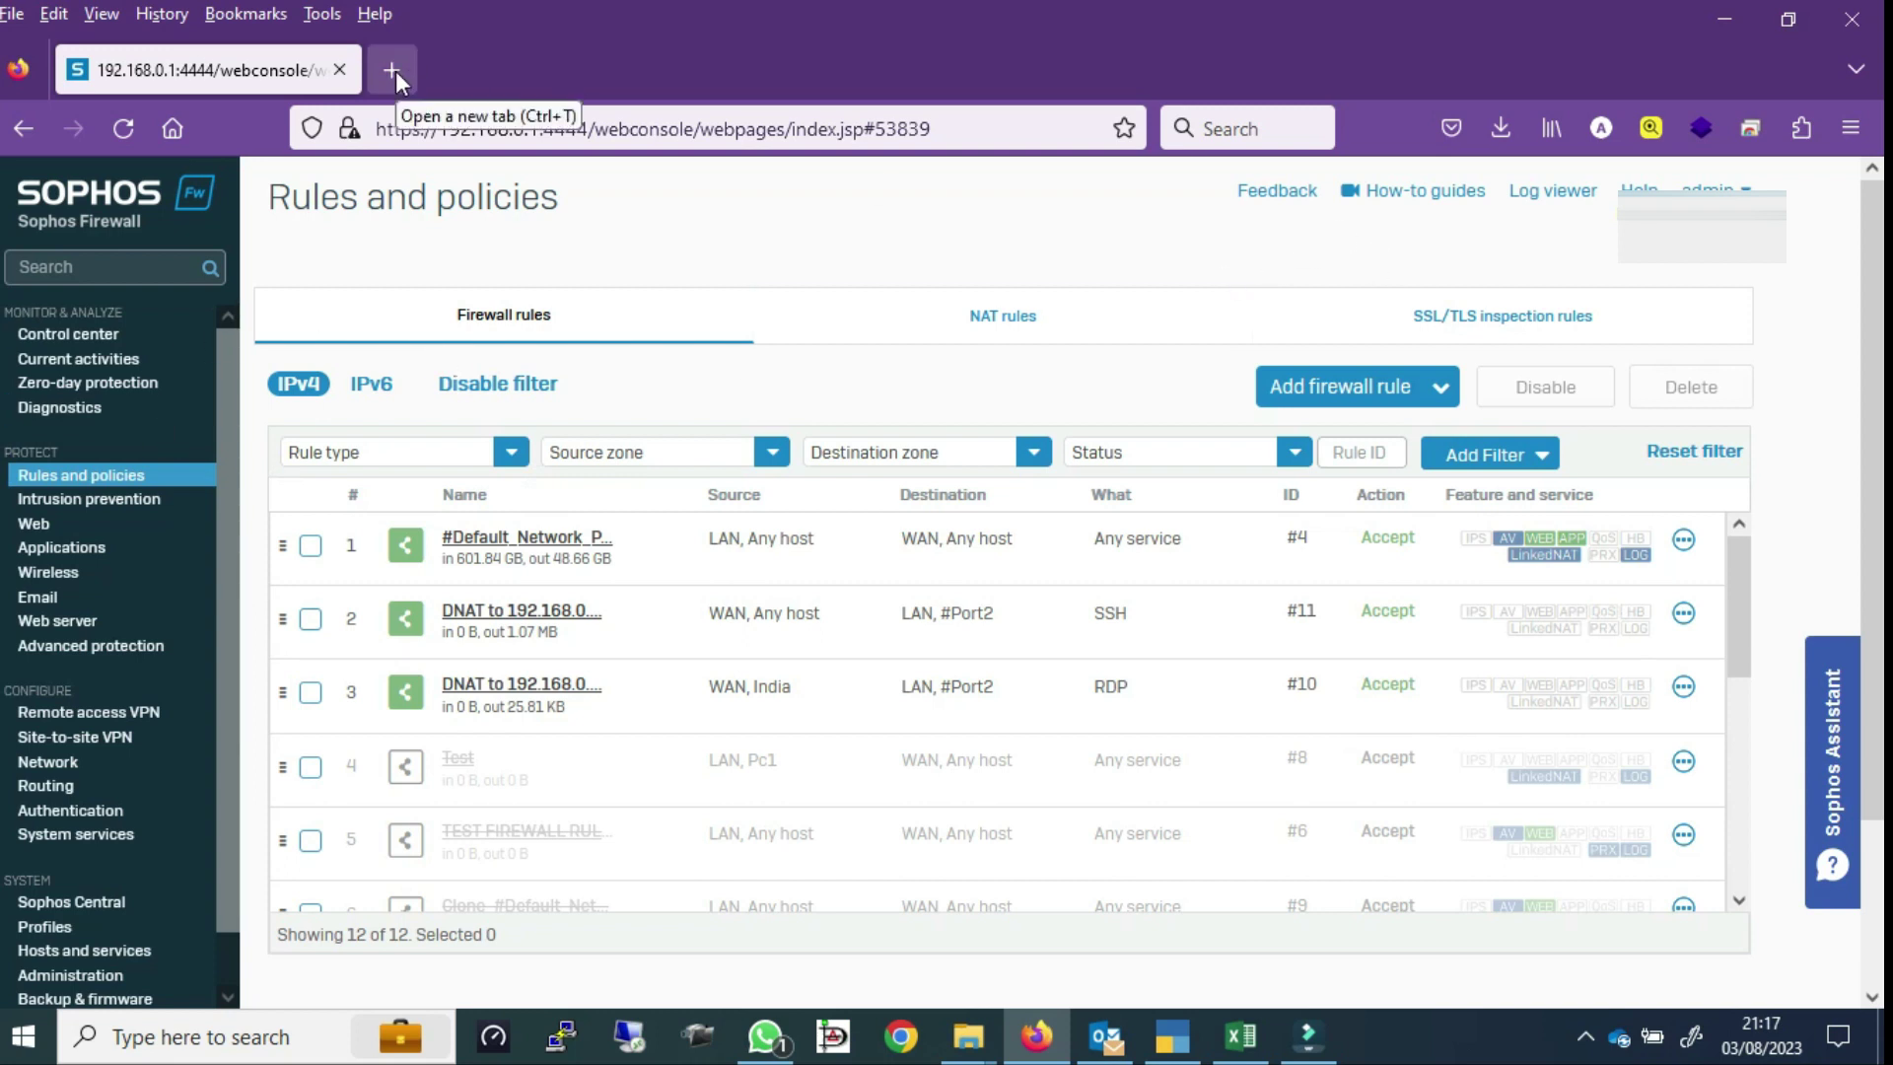
# Switch to a guest window in Google Chrome and load youtube.com to test the application filter
pyautogui.click(903, 1040)
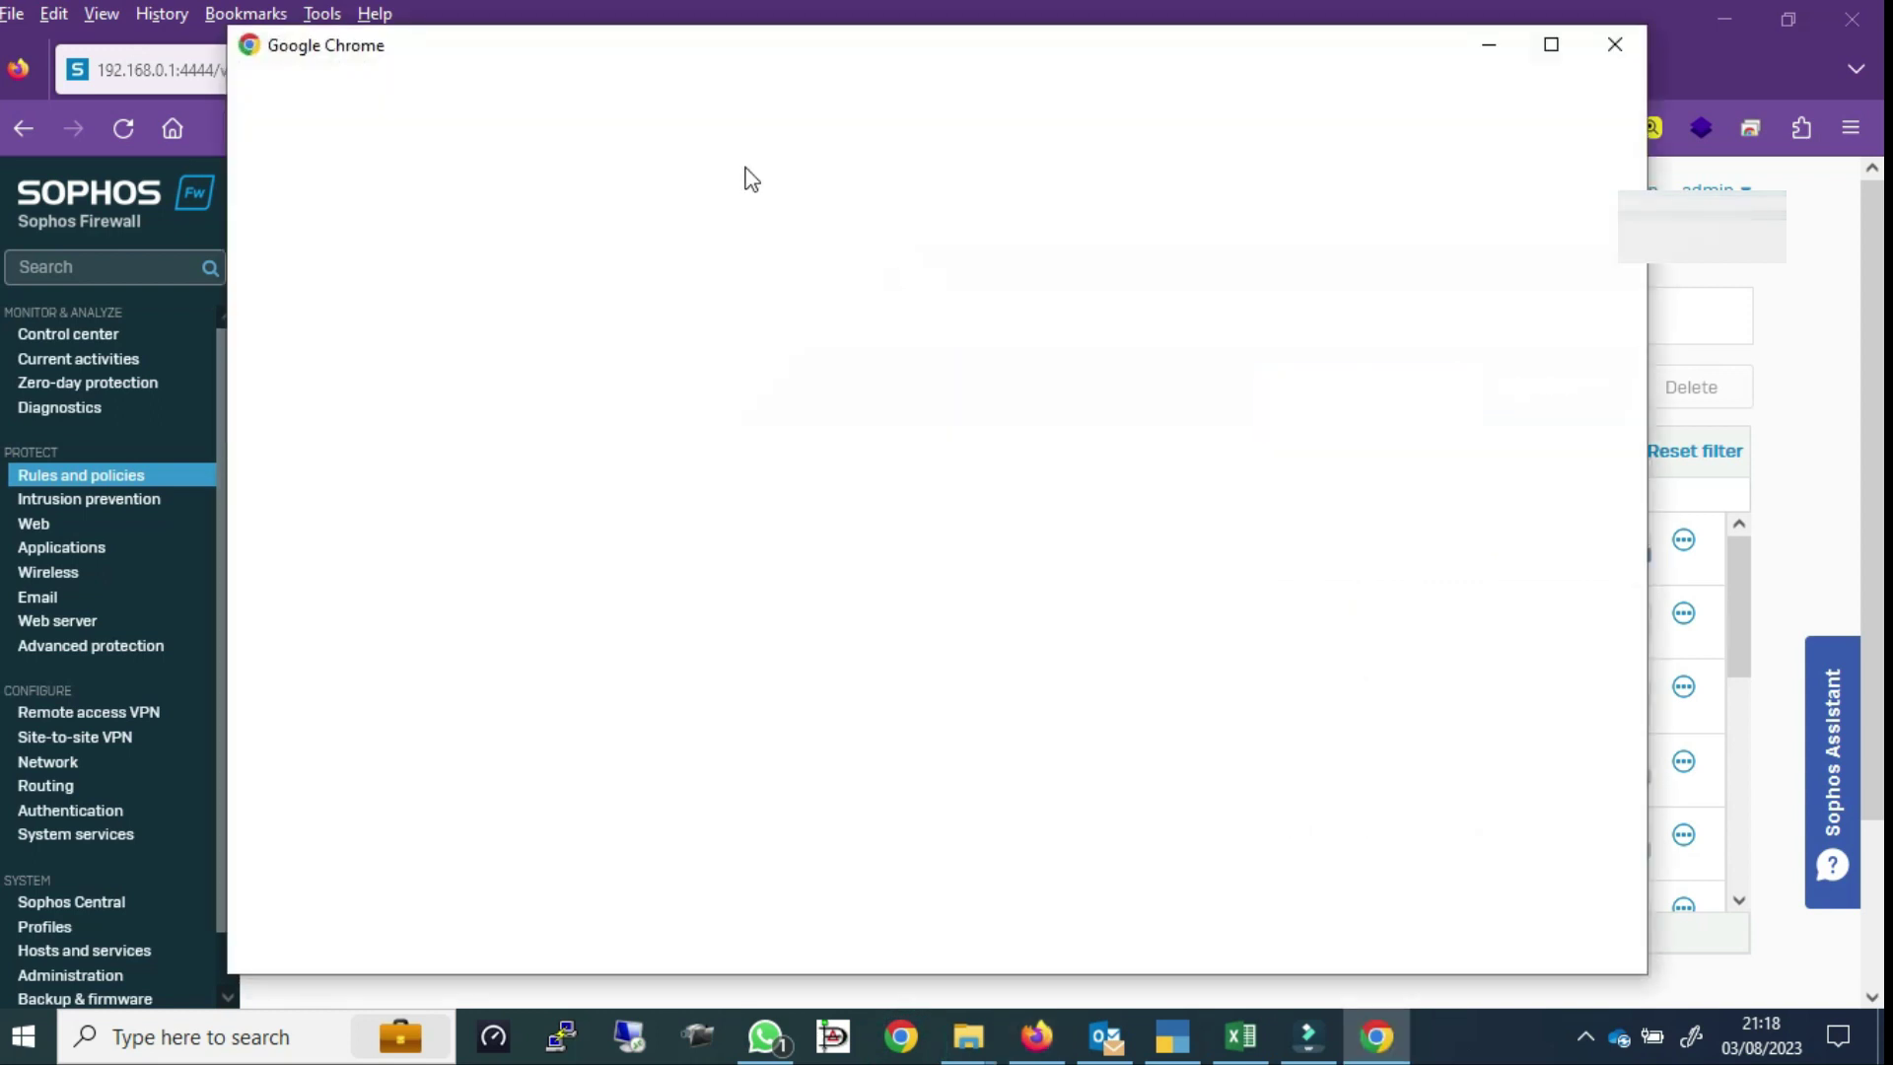
pyautogui.click(407, 898)
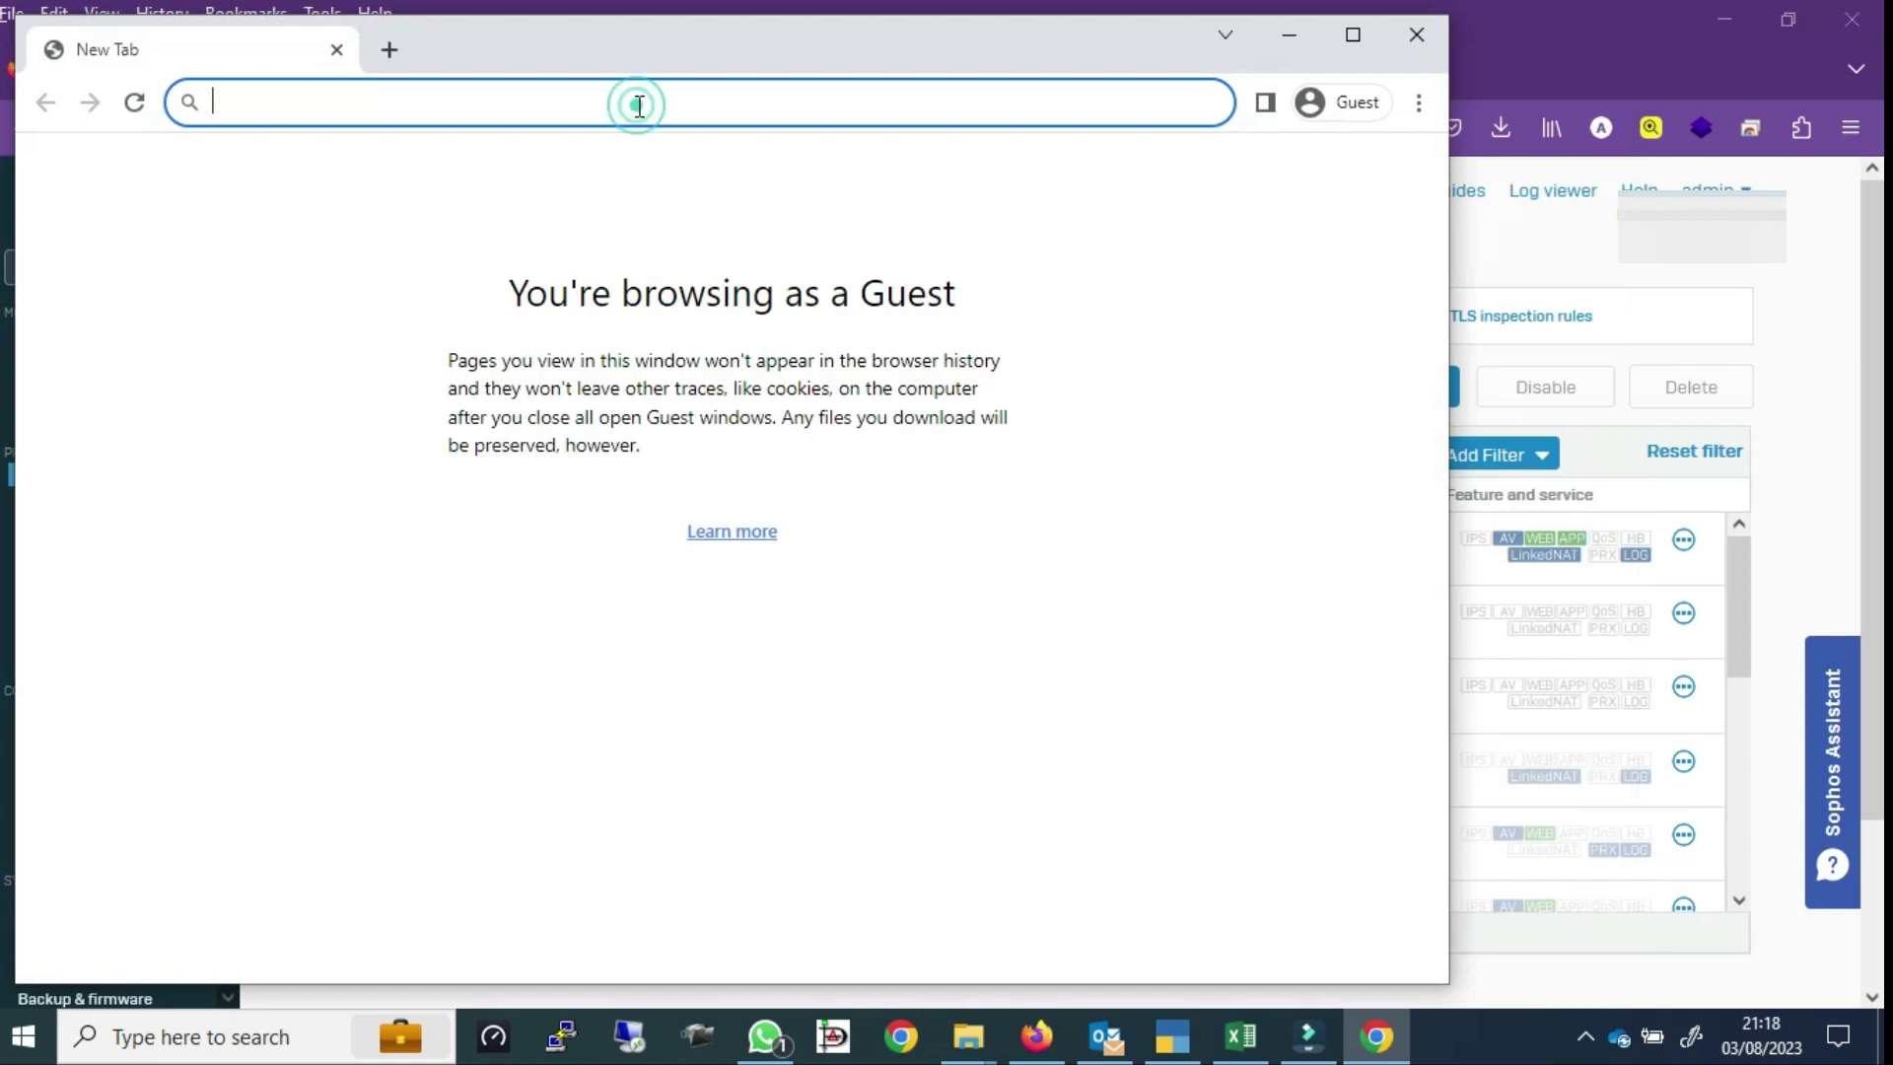
pyautogui.write('youtube.com')
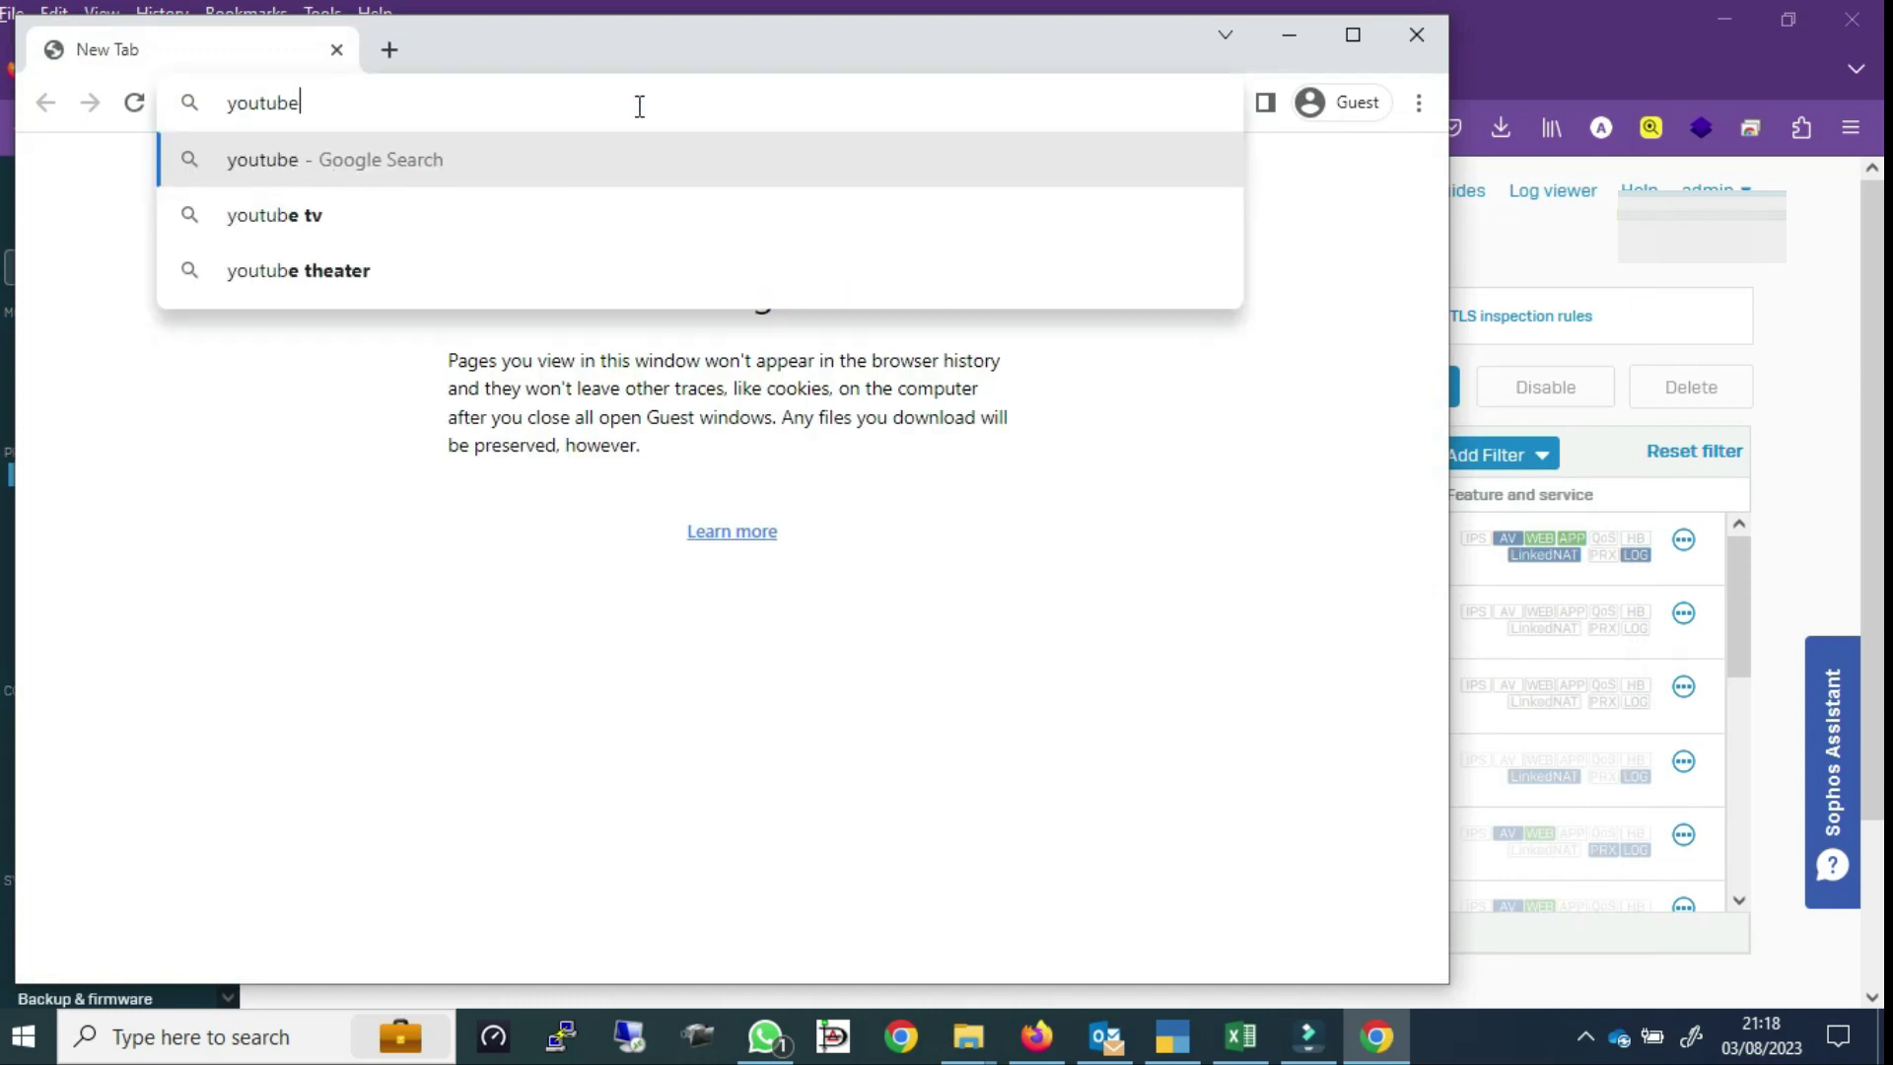
pyautogui.press('Return')
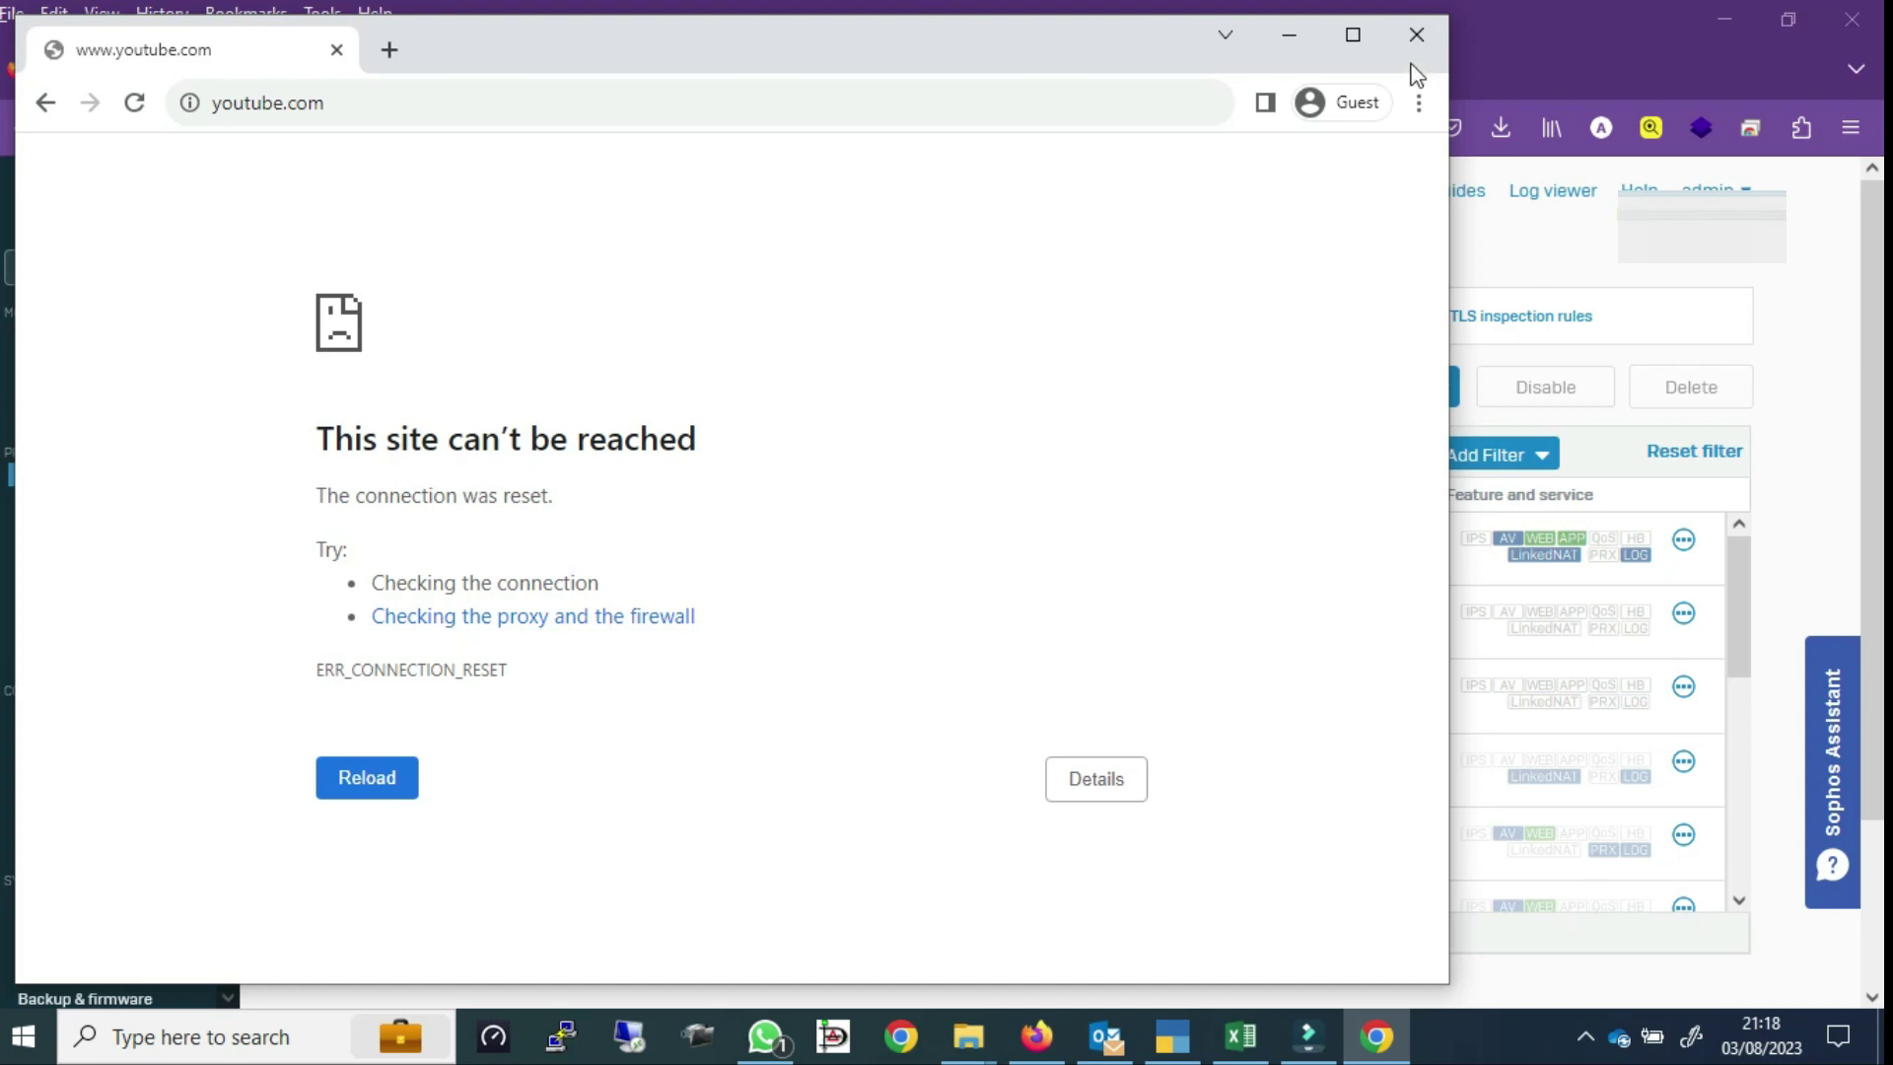
# Search for "ndtv" in the guest browser to test the news block, and close the browser window
pyautogui.click(786, 103)
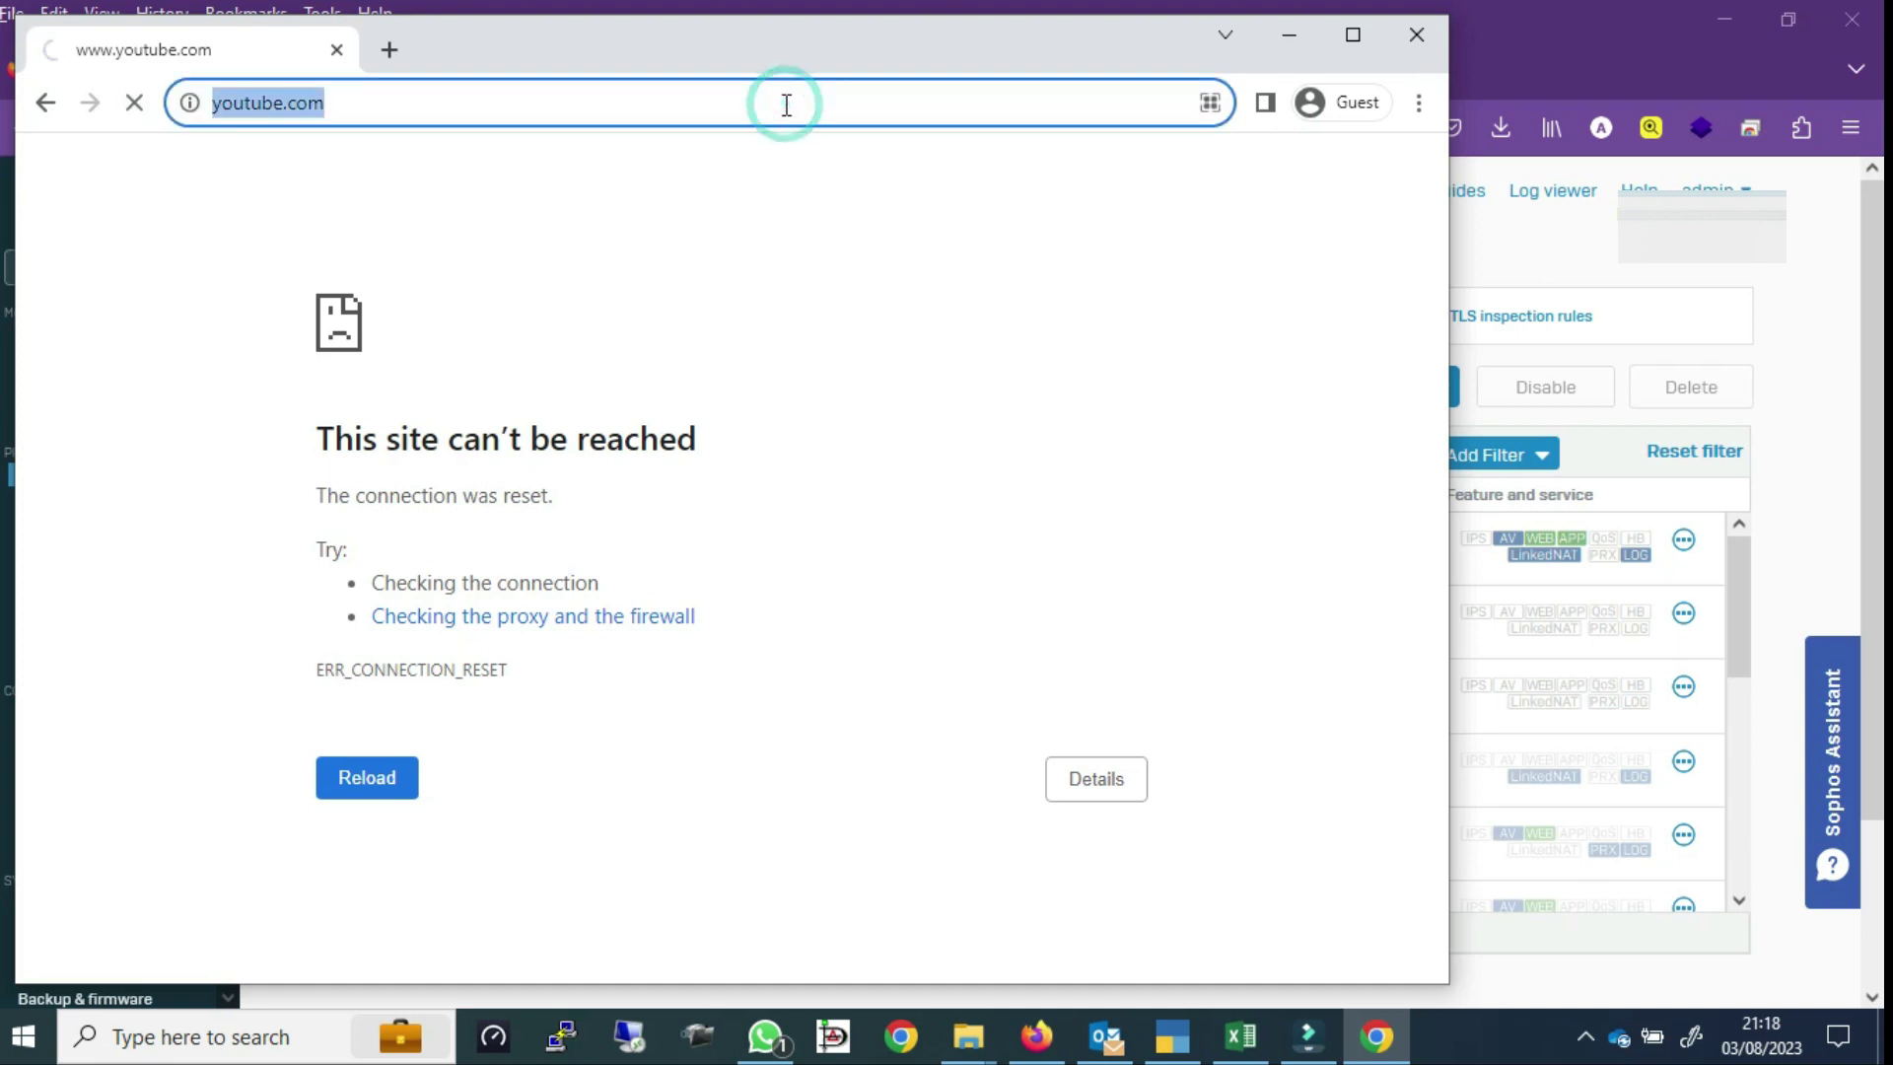
pyautogui.write('bb')
pyautogui.press('BackSpace')
pyautogui.press('BackSpace')
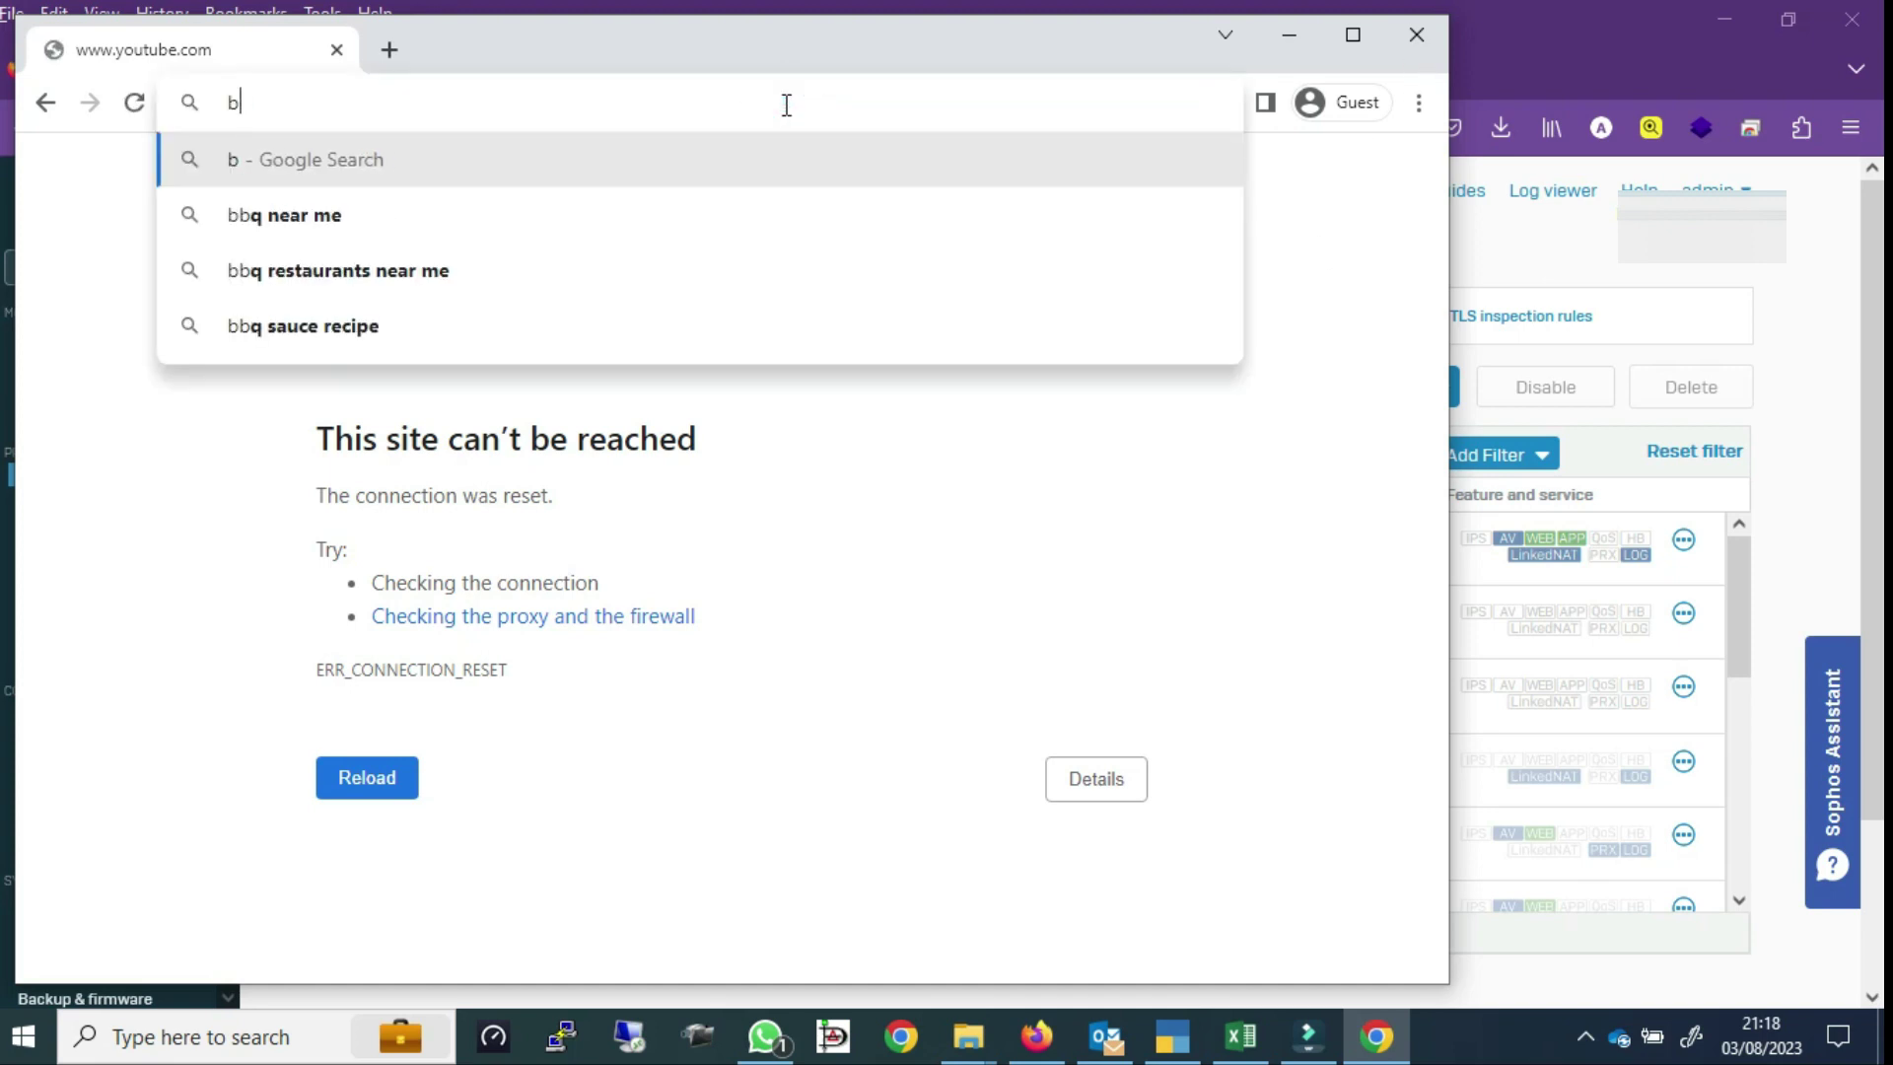
pyautogui.write('ndtv')
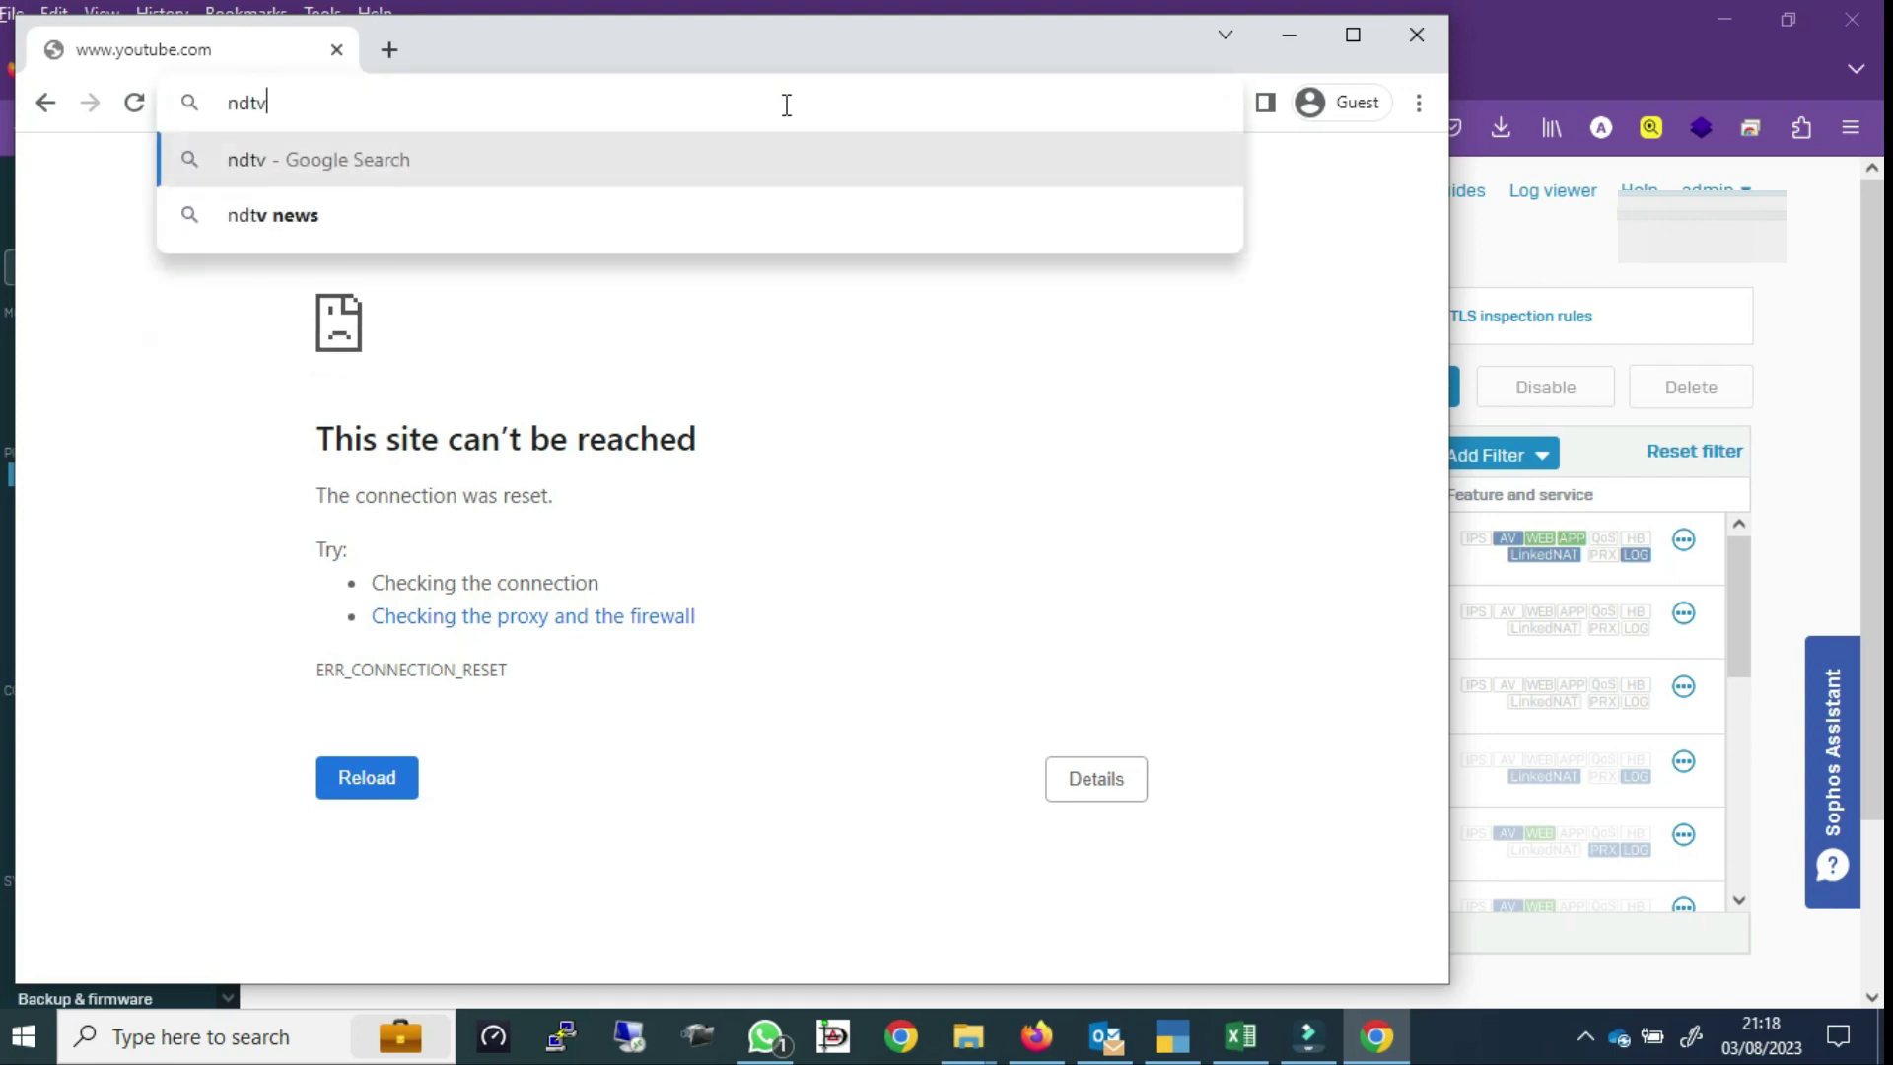
pyautogui.press('Return')
pyautogui.hotkey('alt', 'F4')
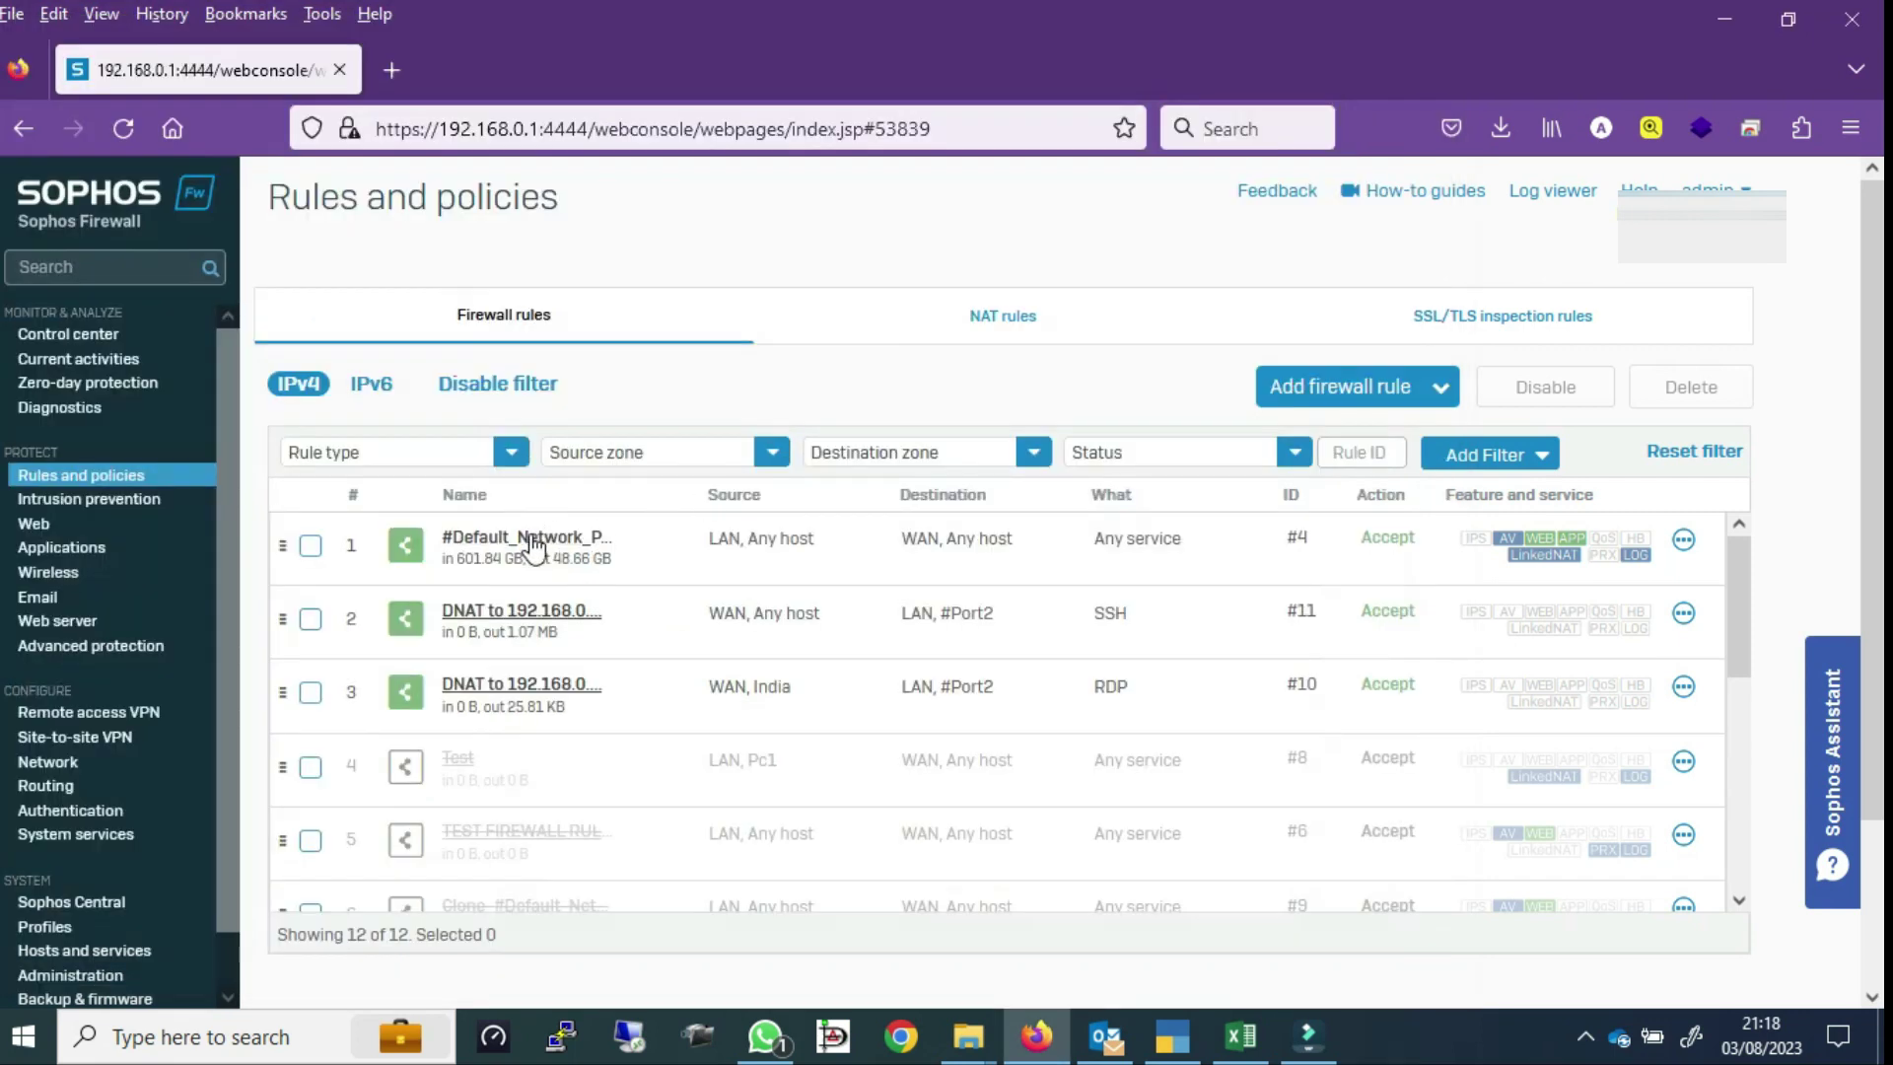